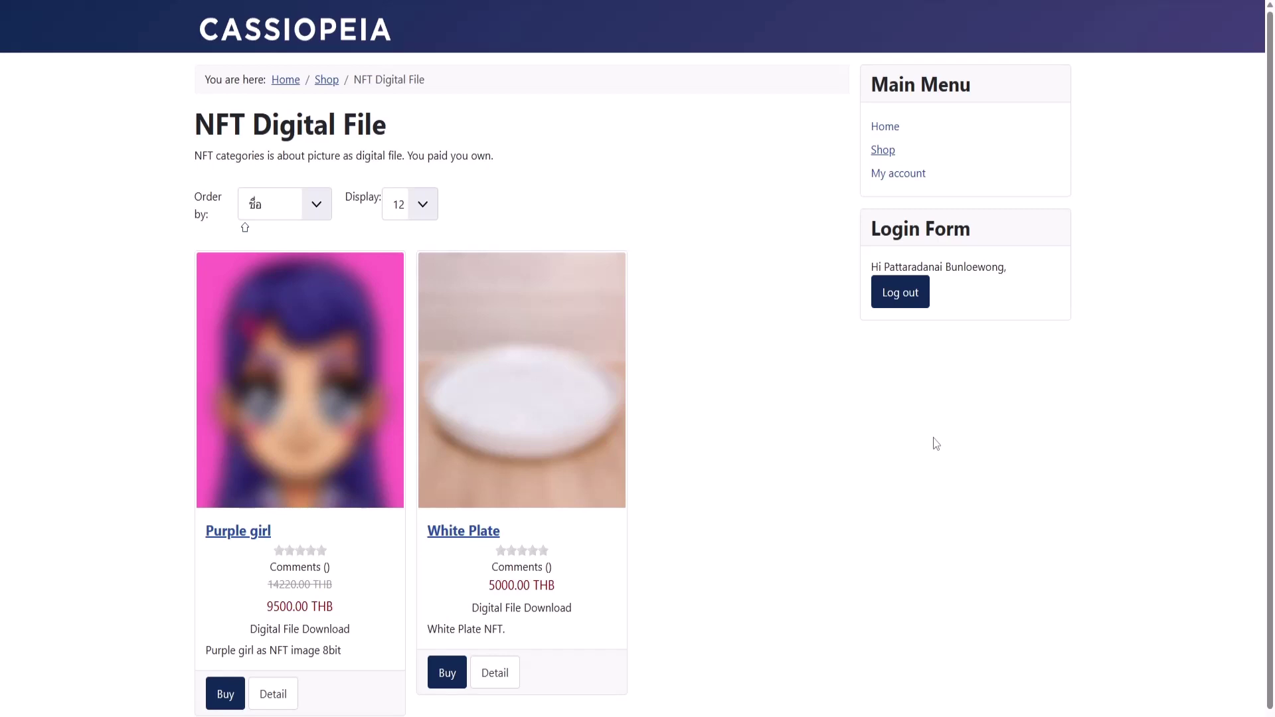
Open the Purple girl product in the NFT Digital File category and view its demo download image
left_click(379, 413)
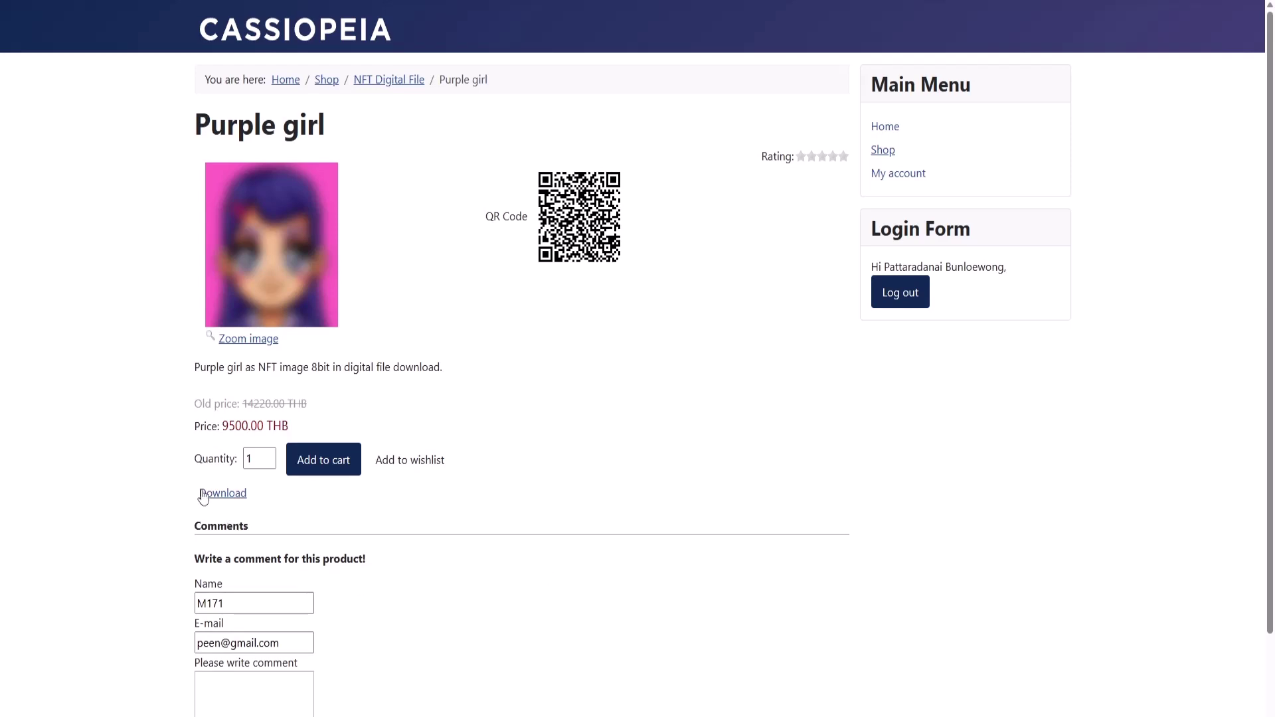
left_click(239, 500)
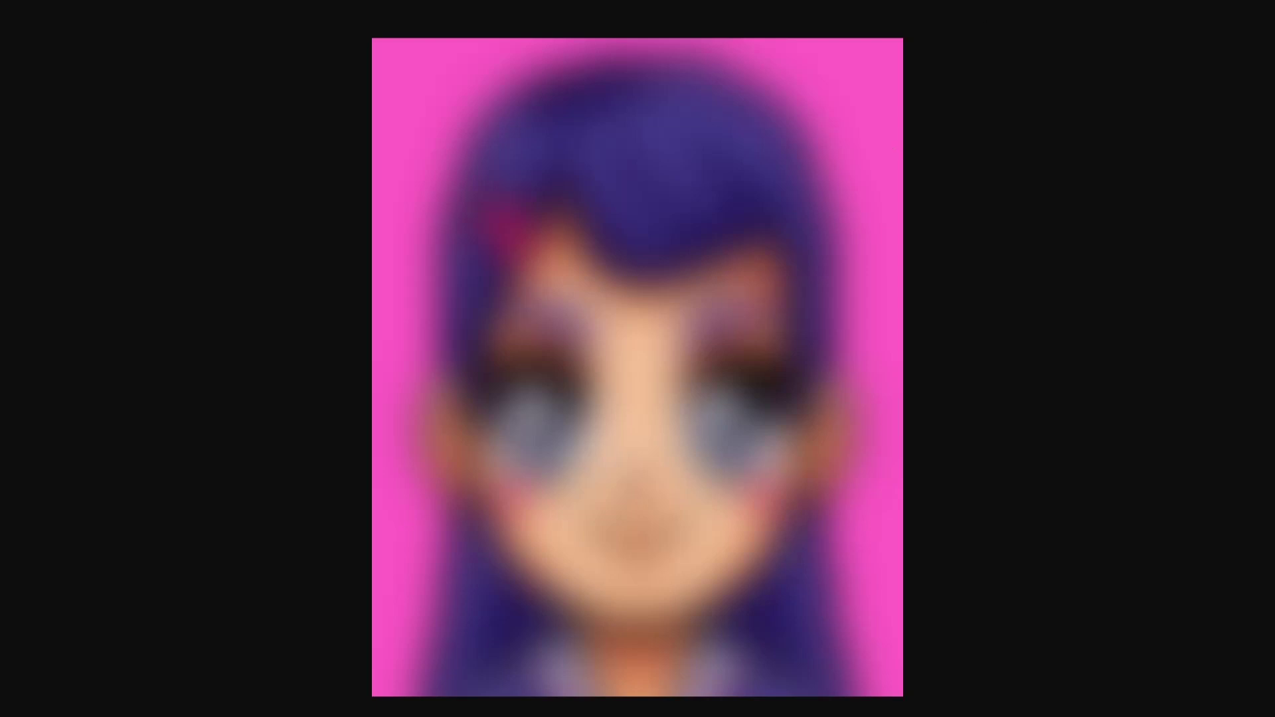
left_click(1074, 321)
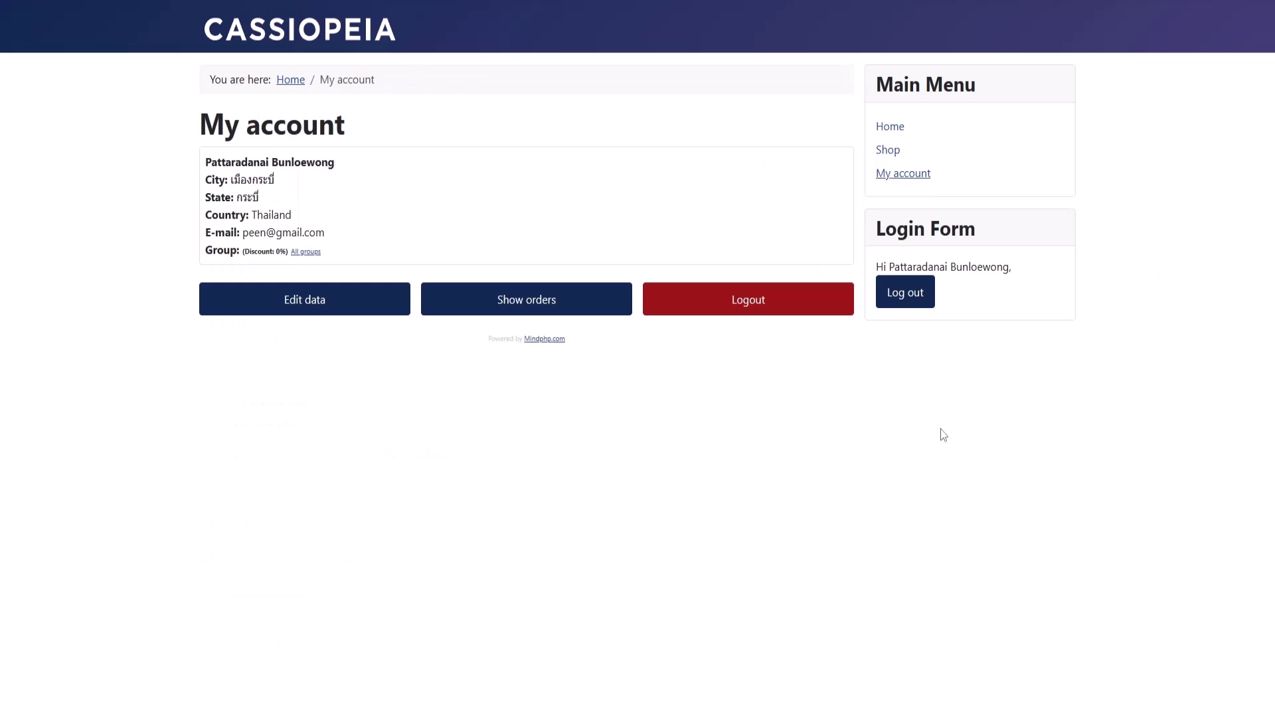
Open the newest order's details from the My account order list and try to download its Purple girl file
left_click(578, 309)
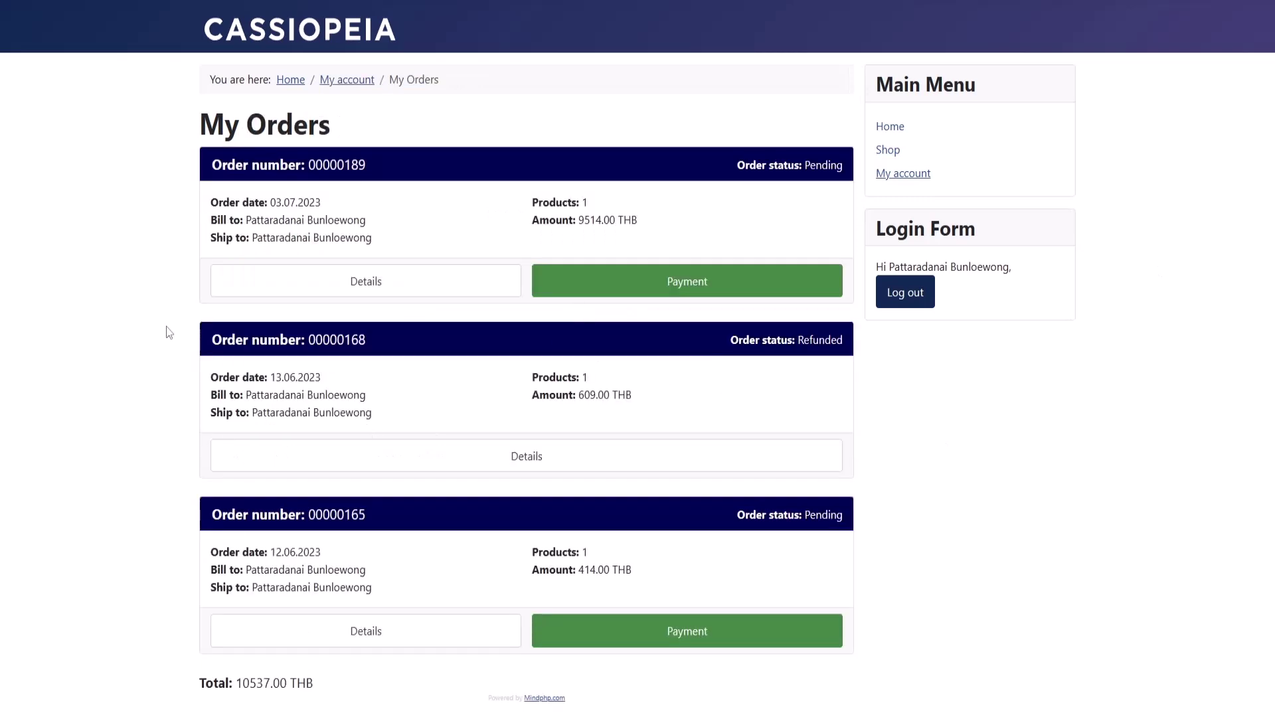
left_click(373, 281)
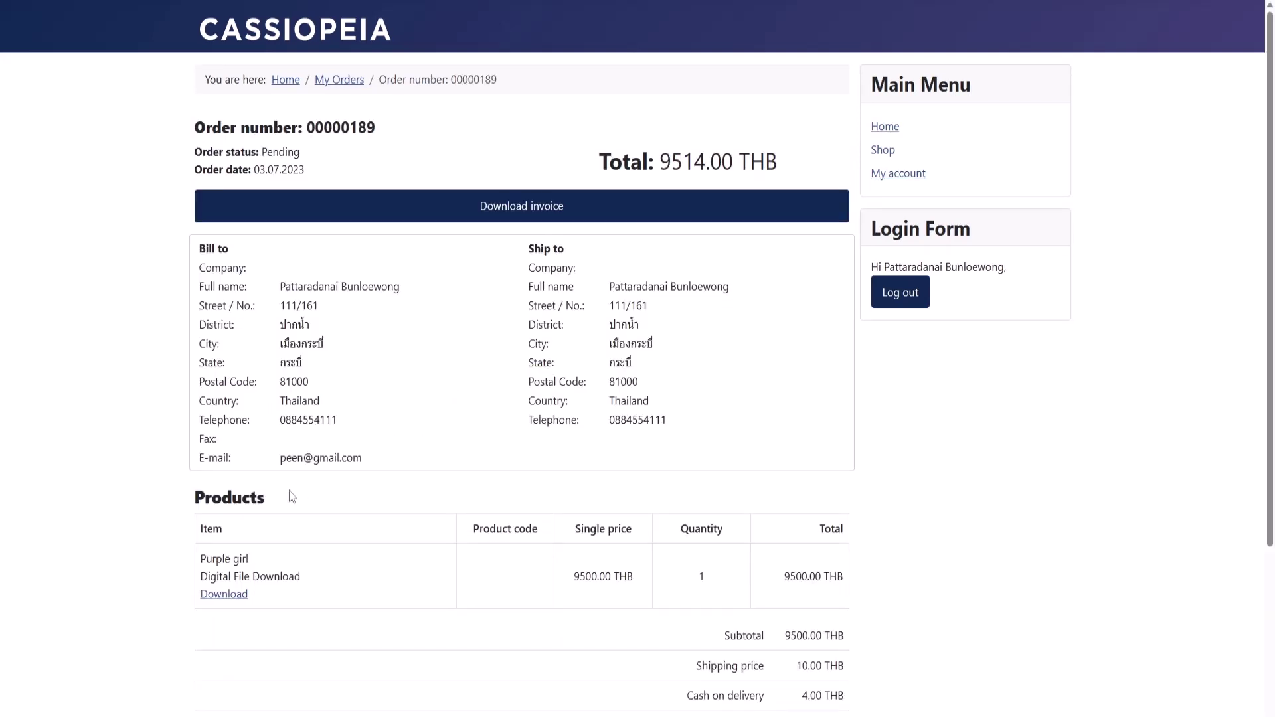
left_click_drag(276, 507, 177, 510)
left_click(162, 531)
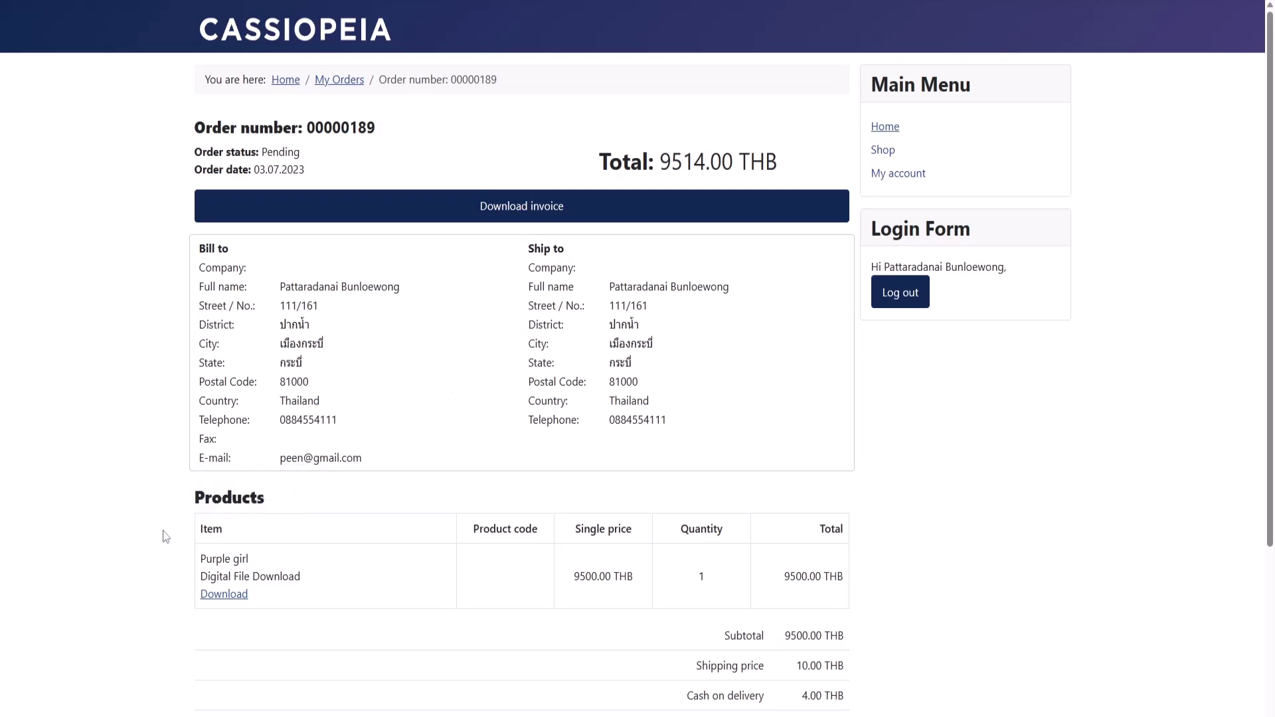
left_click(247, 598)
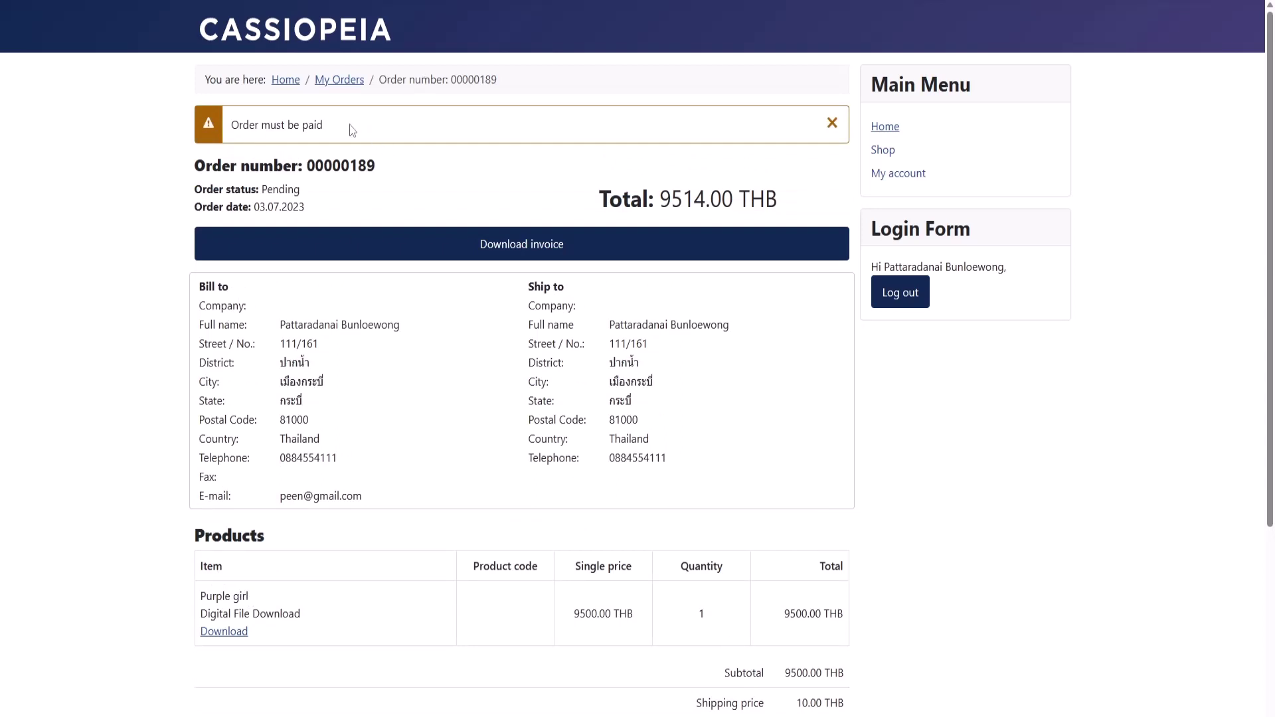
left_click(833, 123)
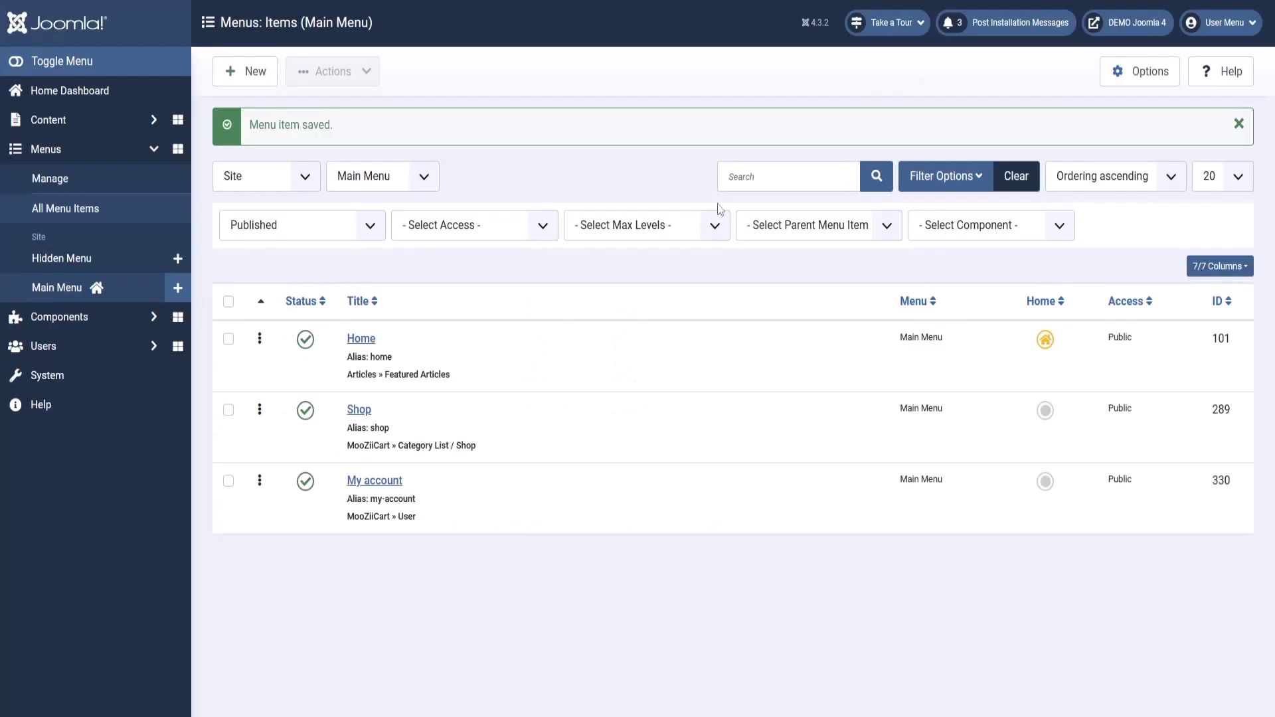
In the Joomla administration, open the newest MooZiiCart order and update its order status to Complete
left_click(80, 311)
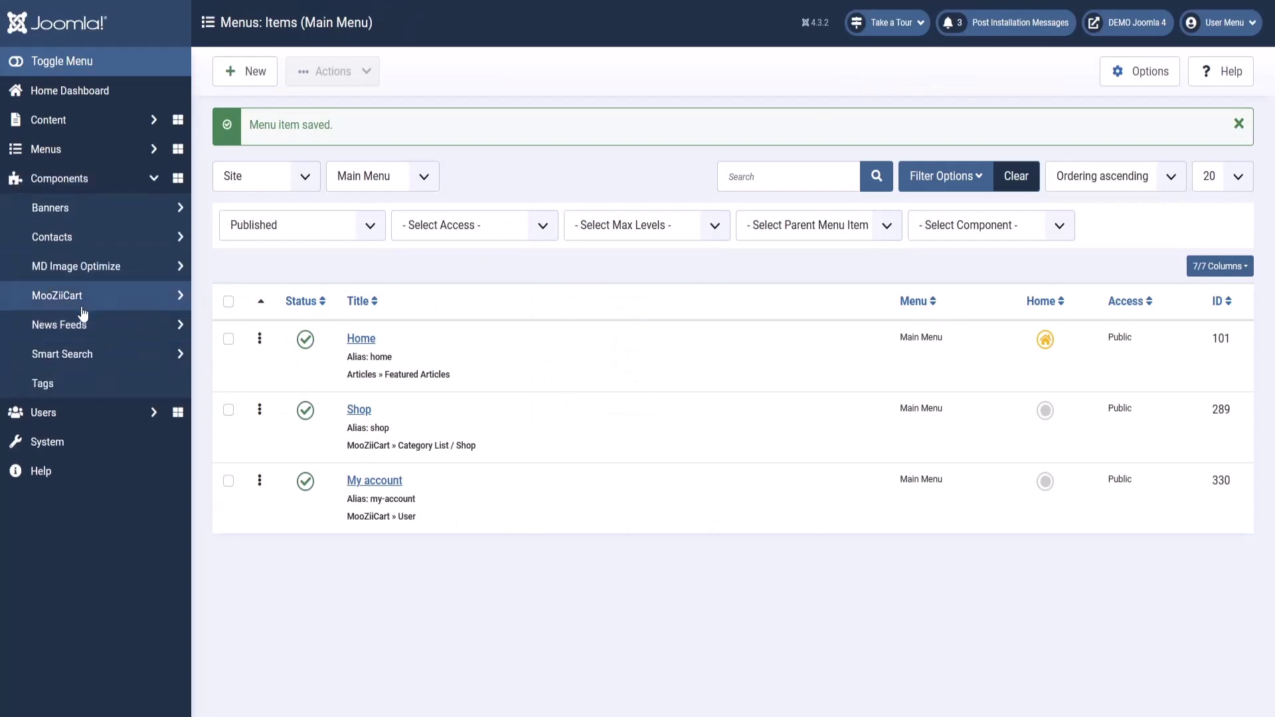
left_click(85, 292)
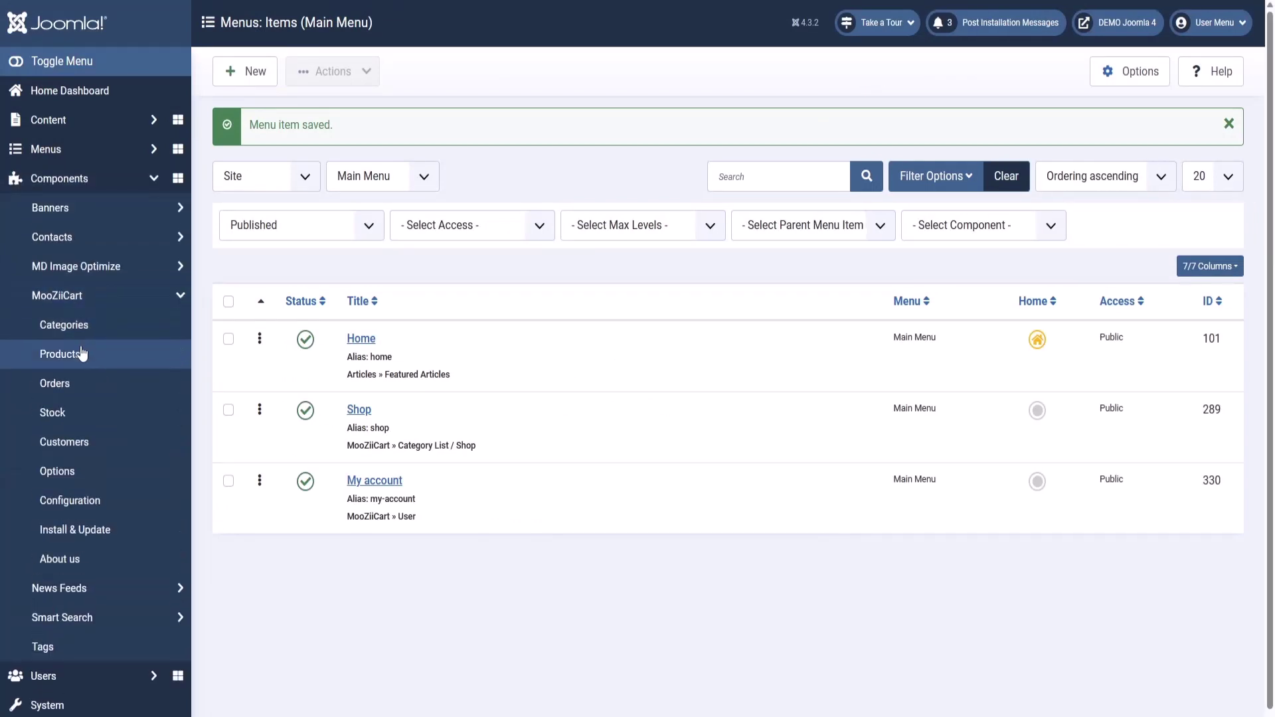
left_click(75, 384)
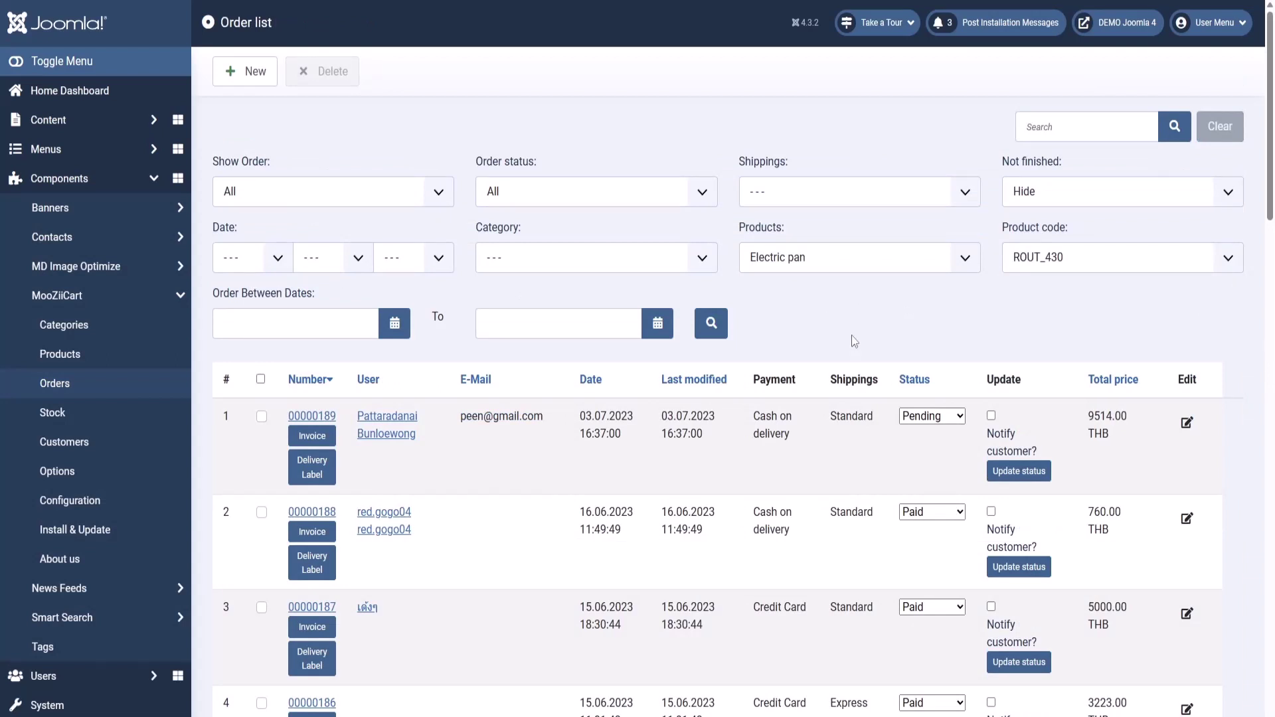
left_click(328, 420)
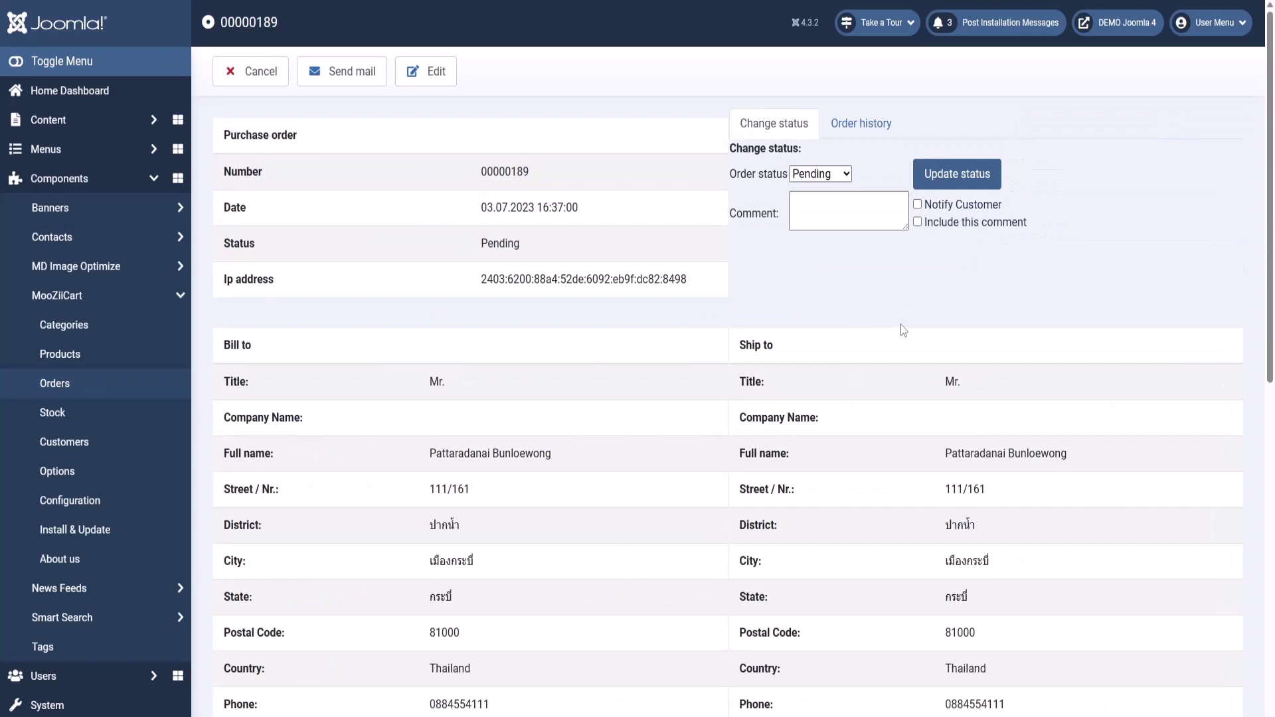
scroll(890, 281, "down", 6)
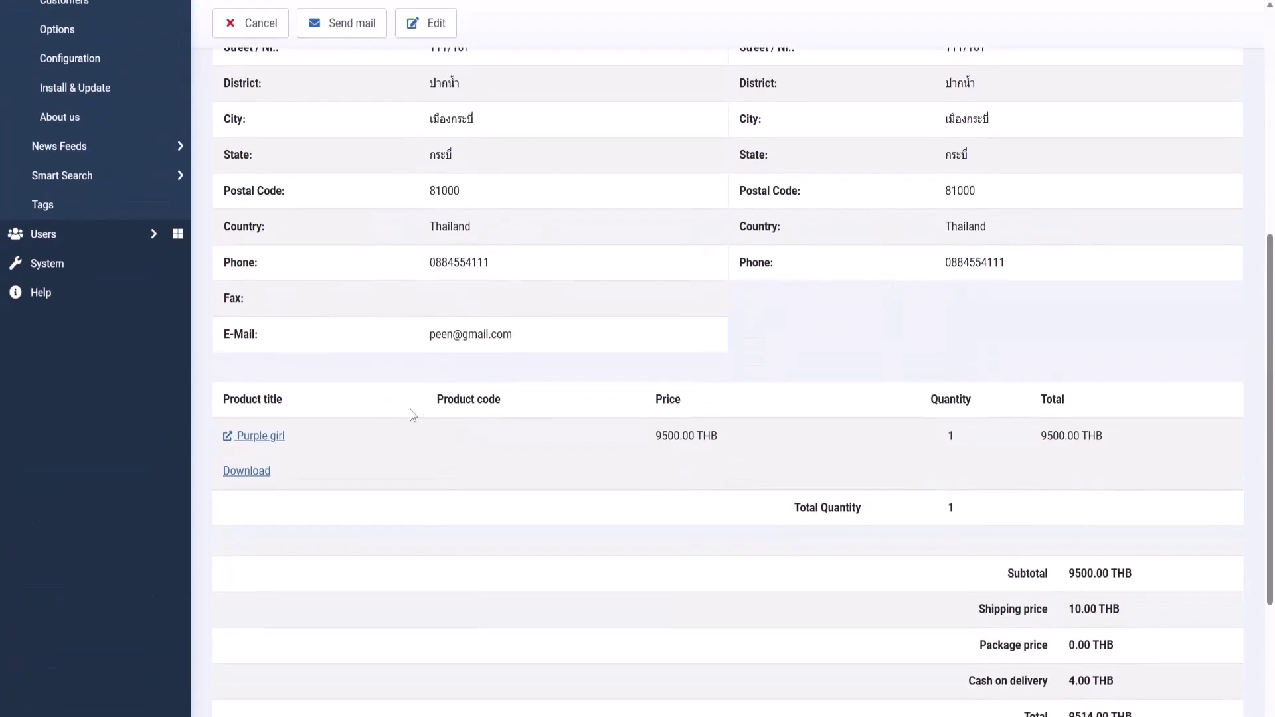
scroll(522, 467, "up", 6)
left_click(843, 175)
left_click(828, 283)
left_click(963, 188)
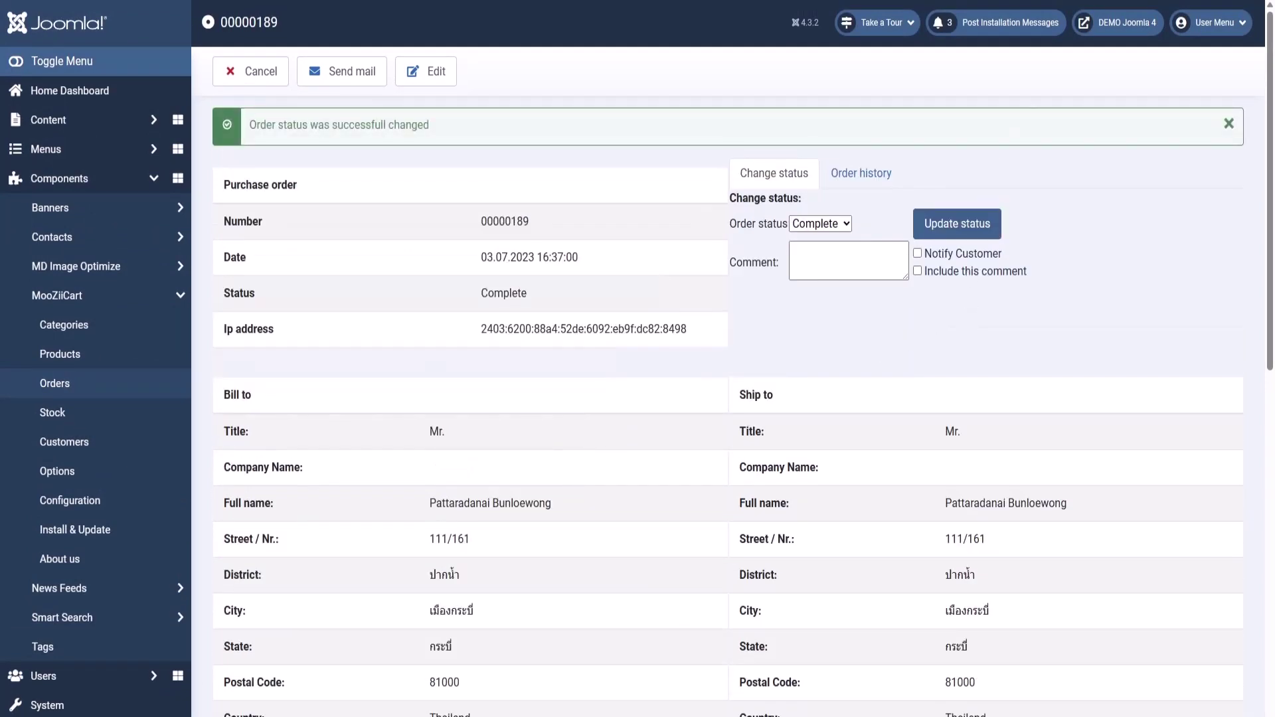
Return to the storefront order page, reload it, and download the purchased Purple girl file
key("ctrl+Tab")
right_click(100, 214)
left_click(124, 252)
left_click_drag(316, 142, 244, 141)
left_click(243, 141)
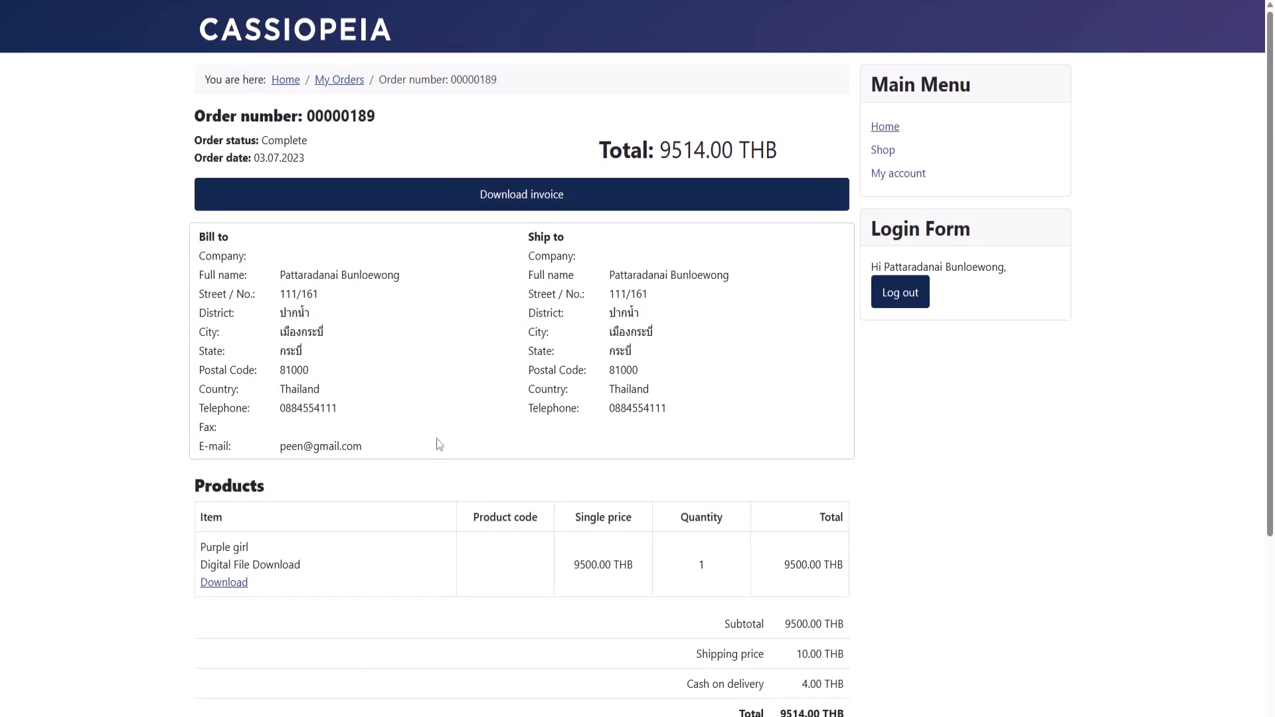
left_click(226, 583)
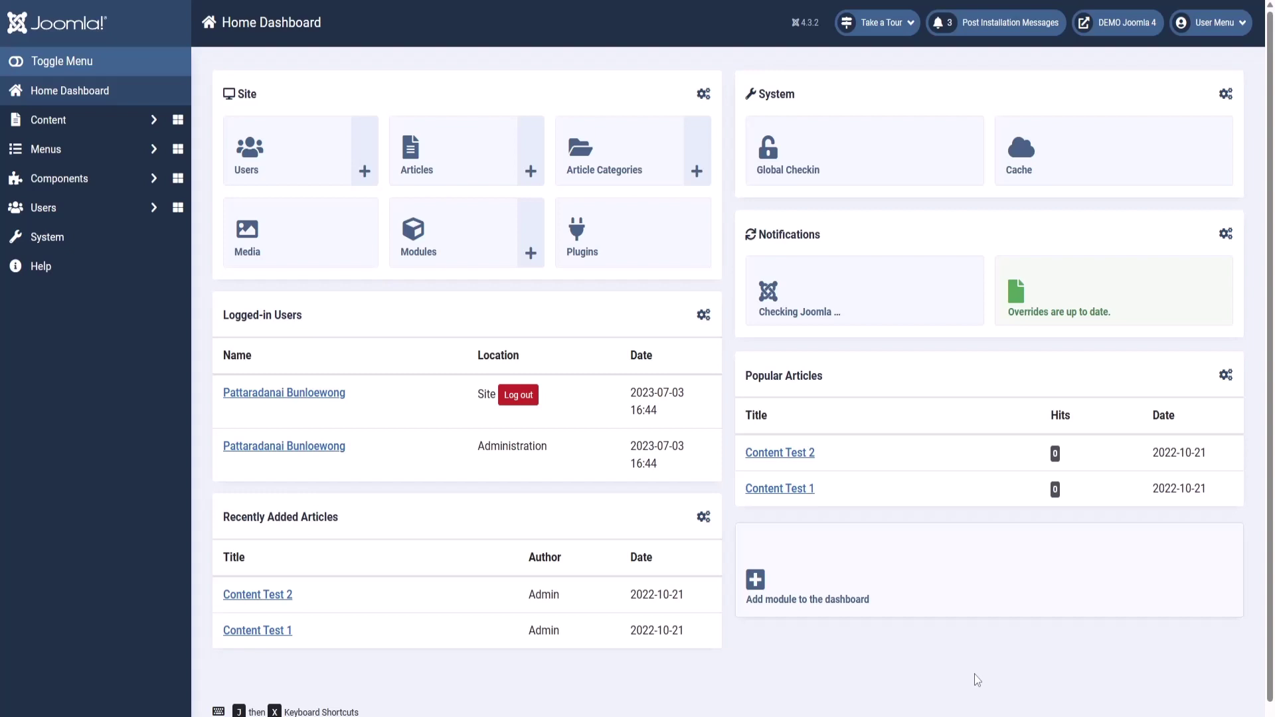
Create a new MooZiiCart product with Mohawk as English and Thai title, alias and short description, and as the English description
left_click(110, 179)
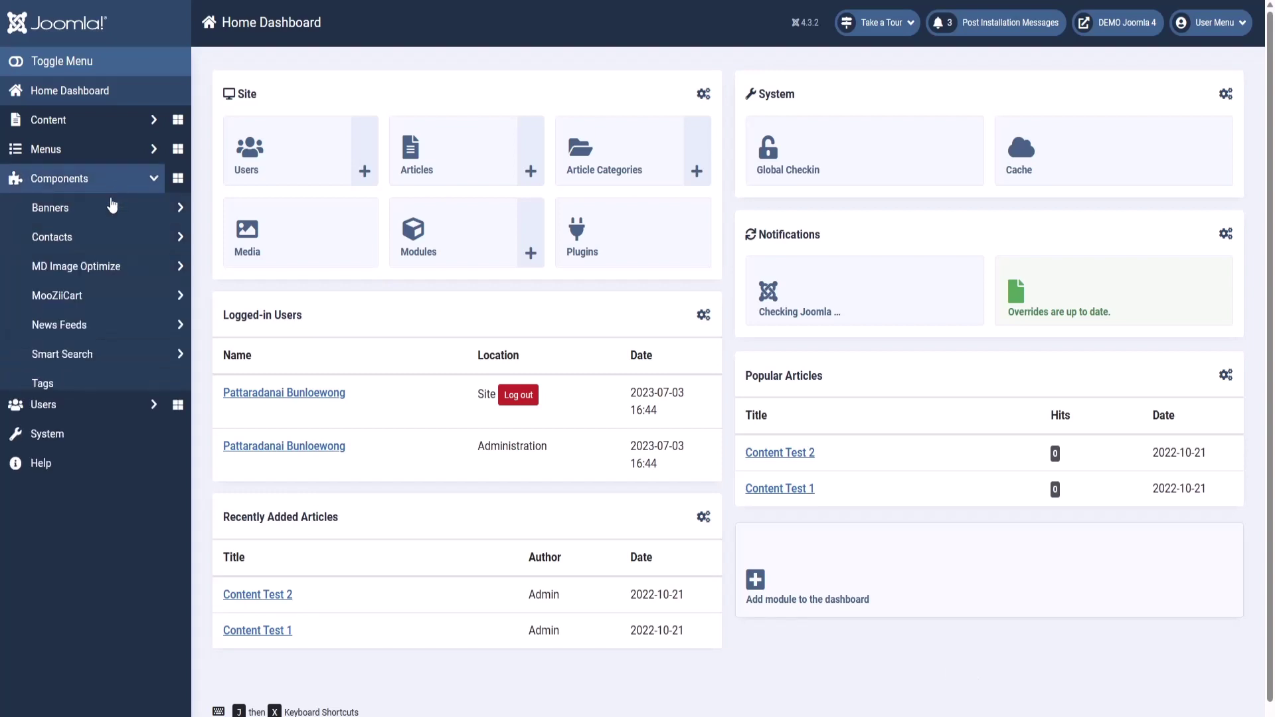
left_click(109, 305)
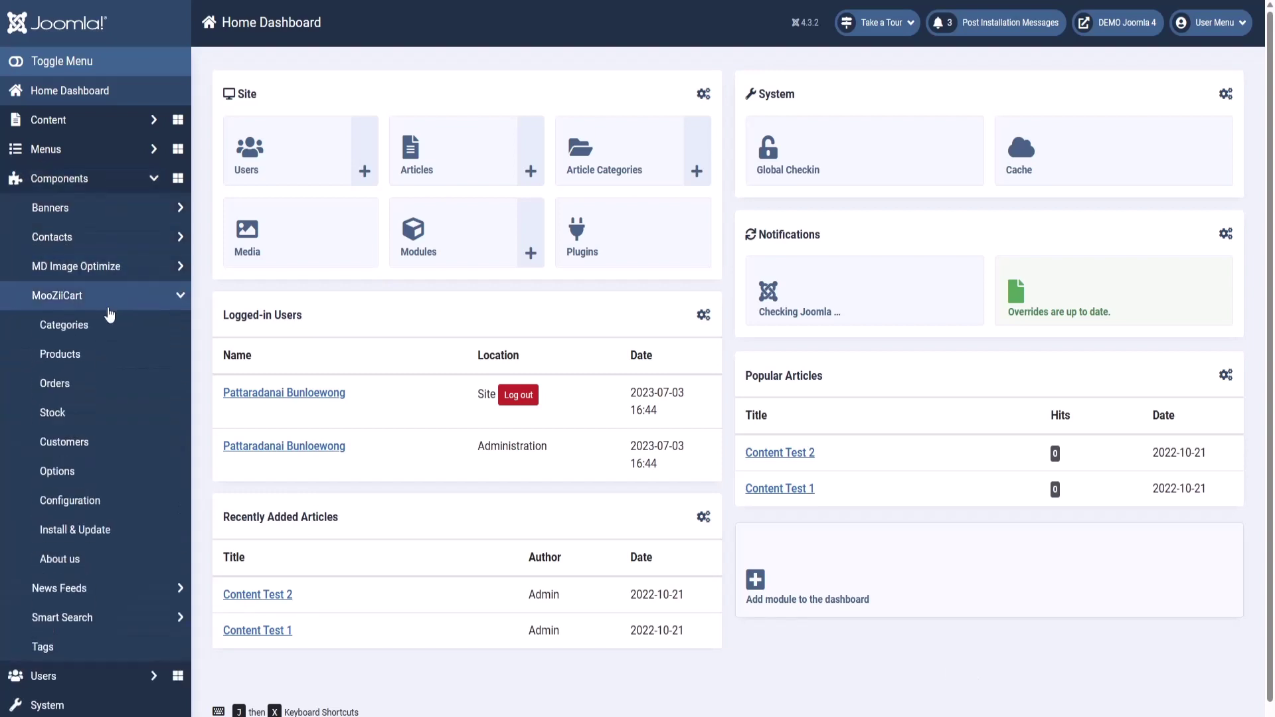
left_click(94, 357)
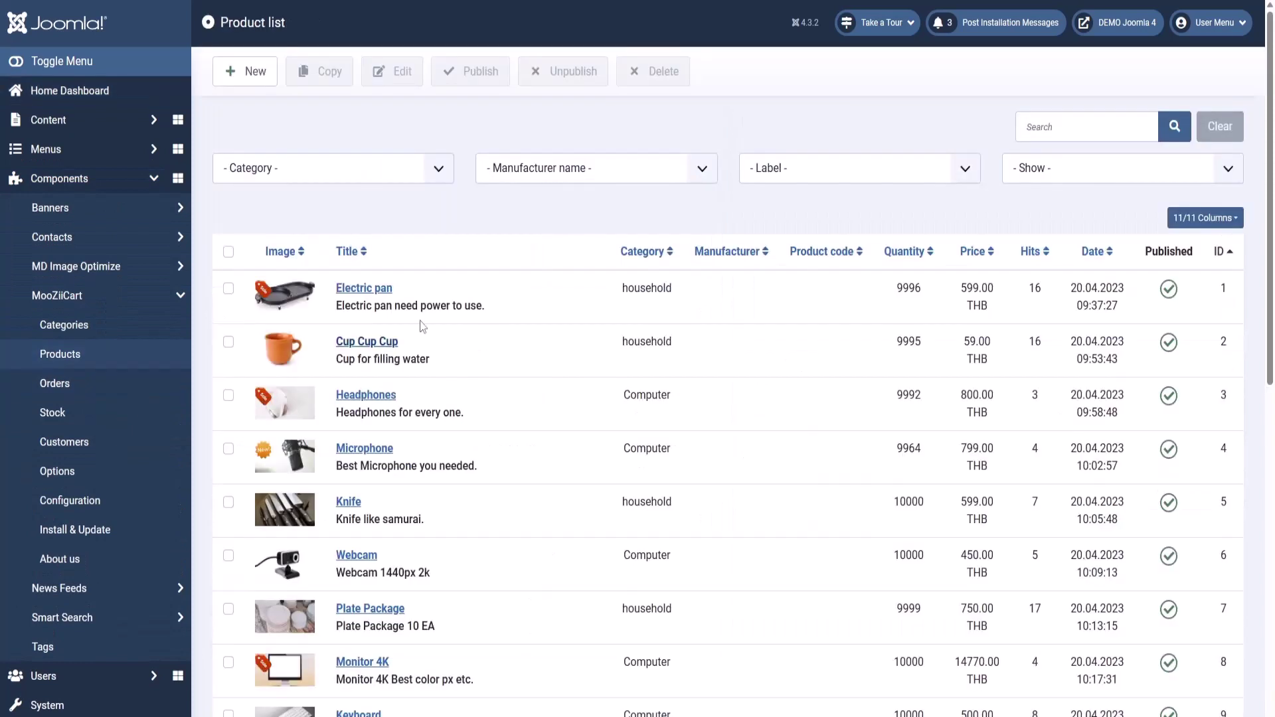
left_click(253, 69)
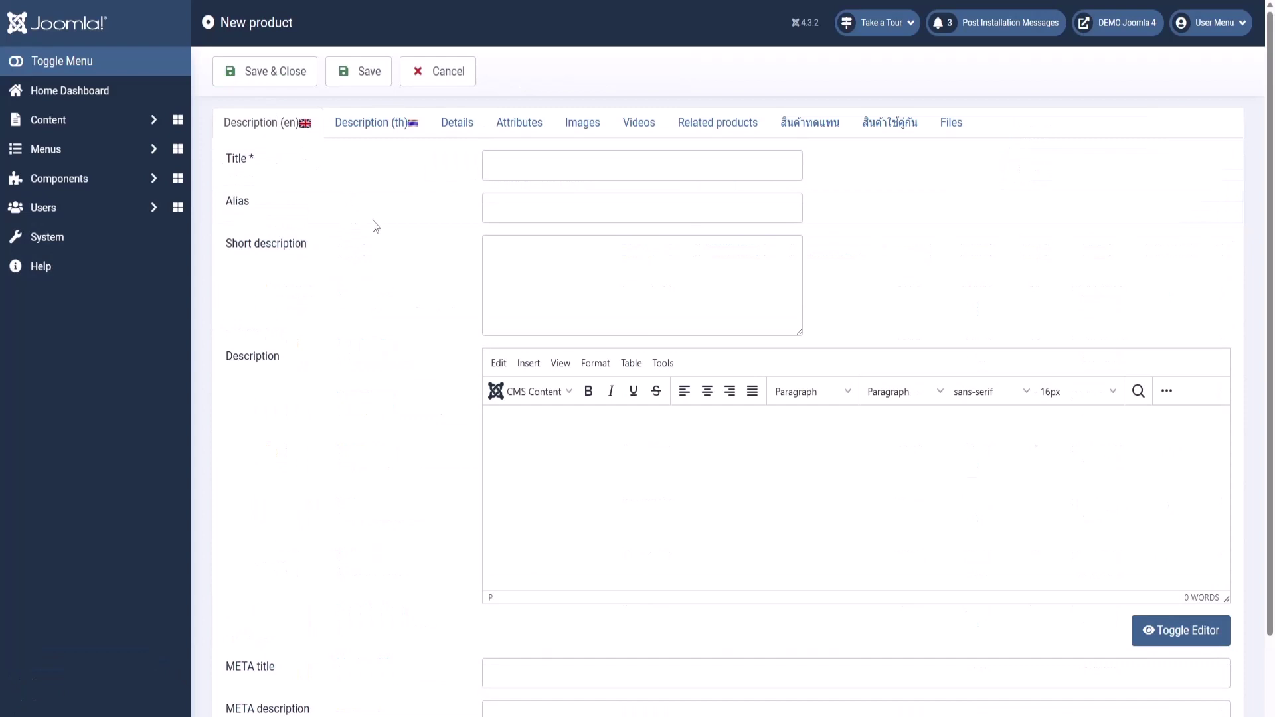
left_click(516, 171)
type("Mohawk")
left_click(643, 208)
type("Mohawk")
Set the product's price to 500 THB, old price to 9500, type to Digital File Download and category to NFT Digital File
left_click(457, 123)
type("500")
left_click(641, 350)
type("9500")
scroll(397, 445, "down", 3)
left_click(538, 385)
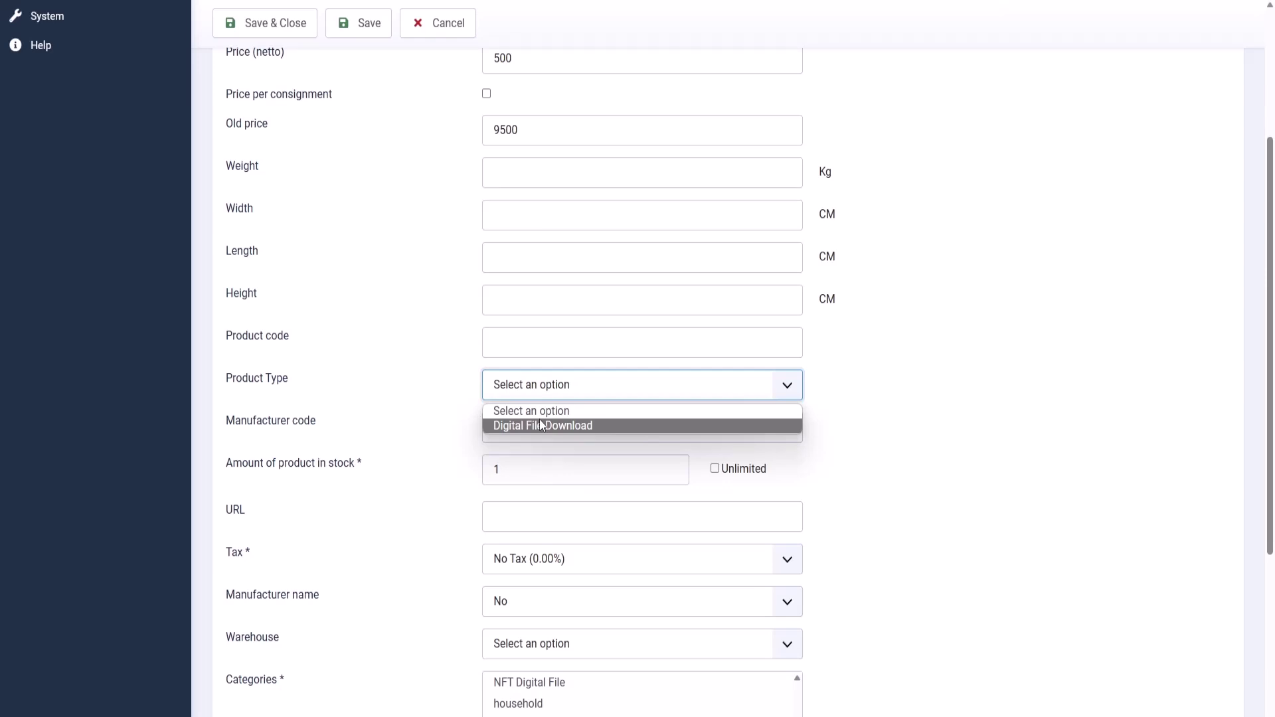
left_click(615, 425)
scroll(795, 555, "down", 4)
Skip the attributes and choose an image file to upload as the new product's picture
left_click(520, 123)
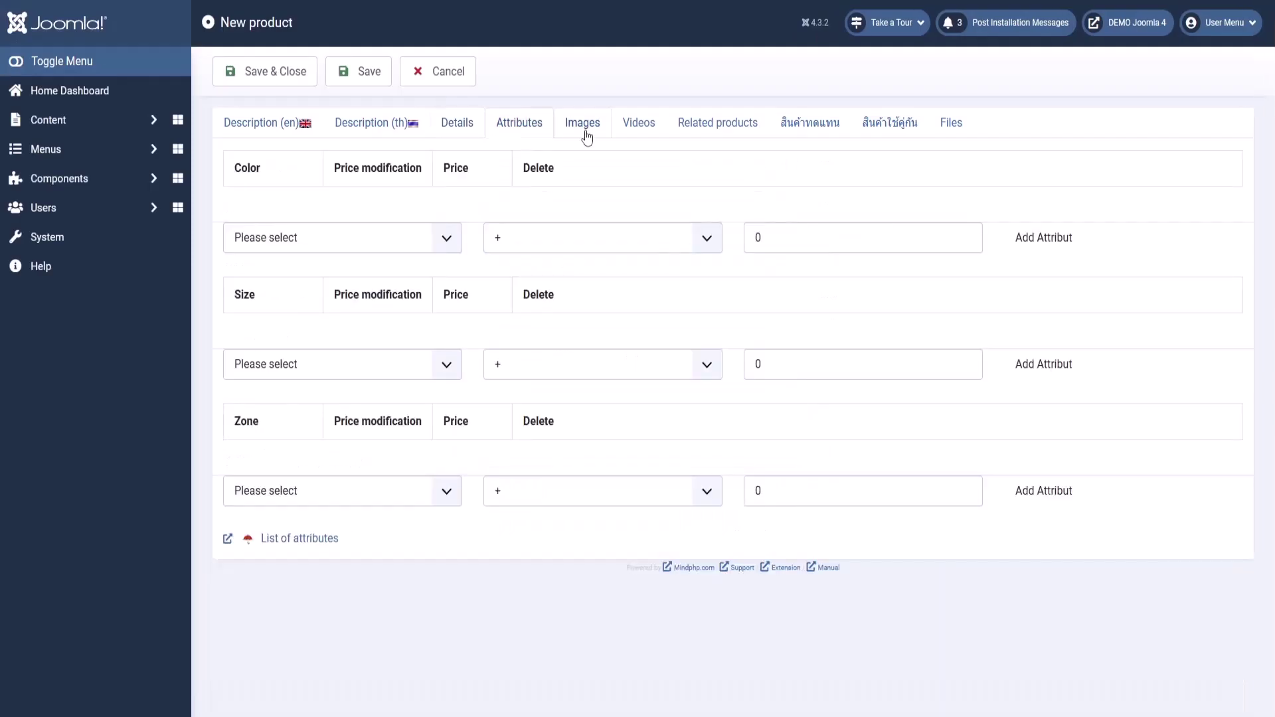
left_click(582, 124)
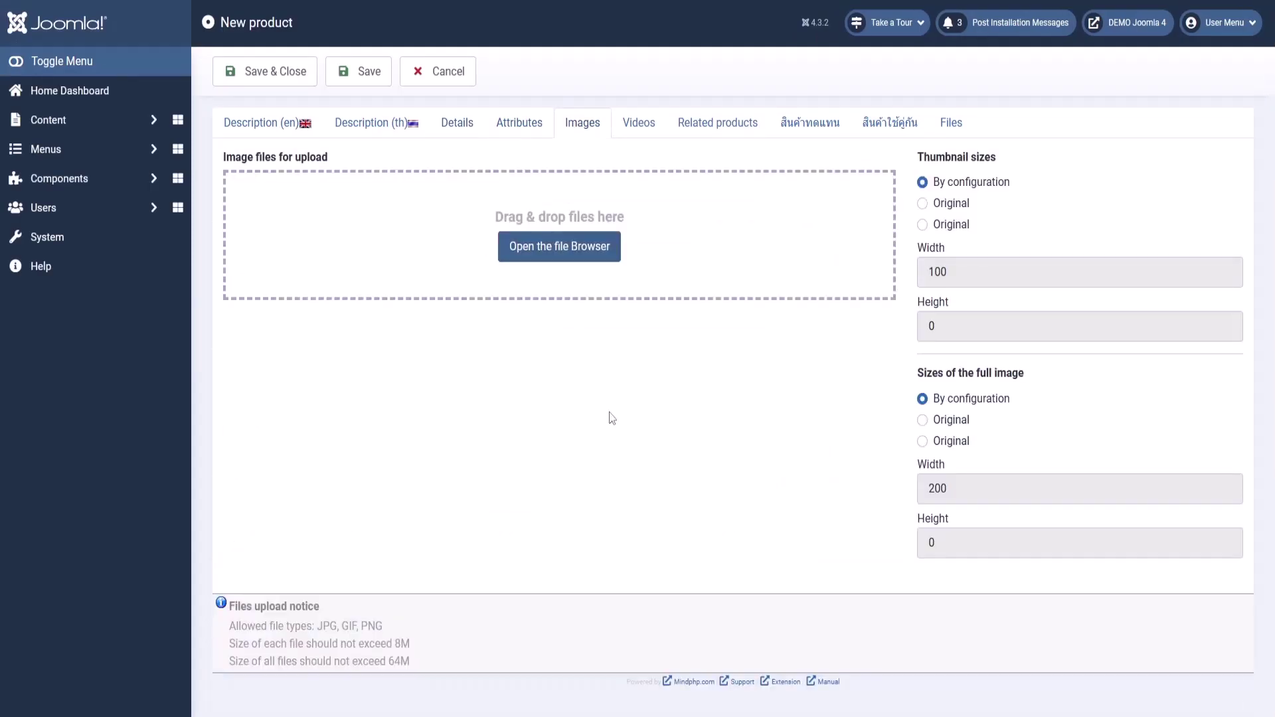
left_click(578, 251)
double_click(225, 74)
scroll(827, 477, "down", 4)
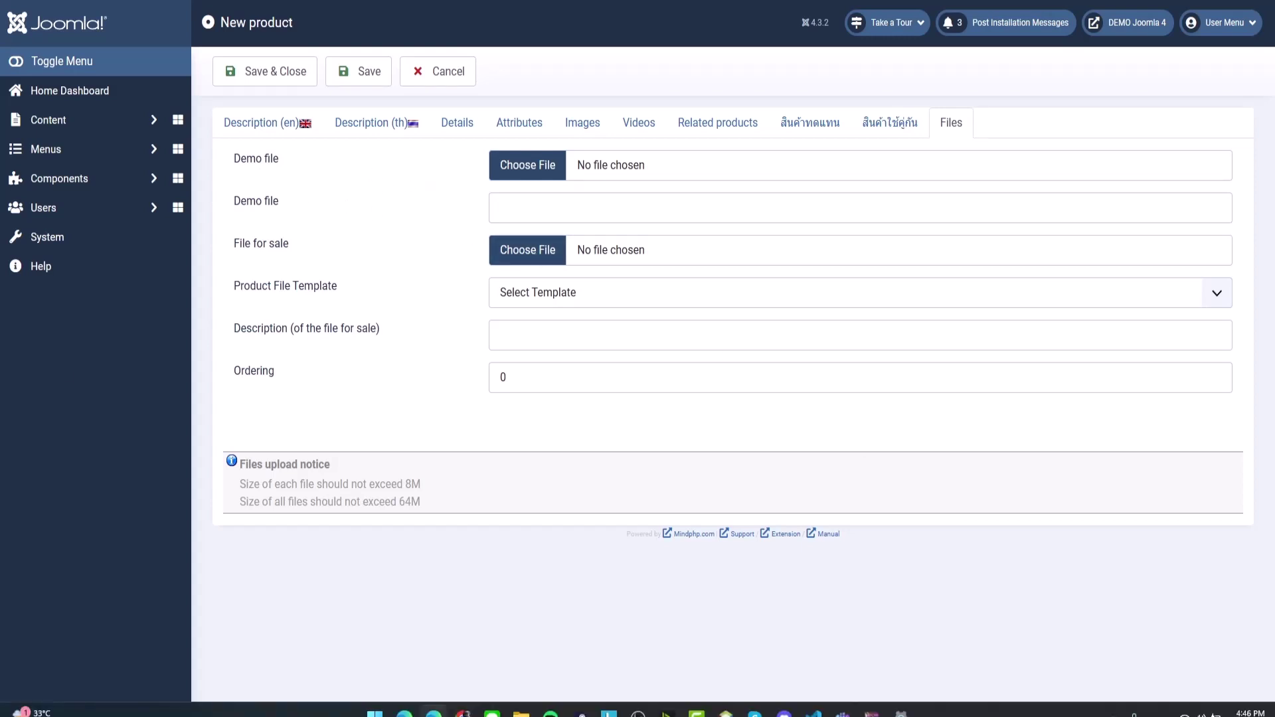
Attach digitalfile_3.png as the product's demo file and digitalfile_3.1.png as the file for sale
left_click(504, 174)
double_click(217, 62)
left_click(531, 207)
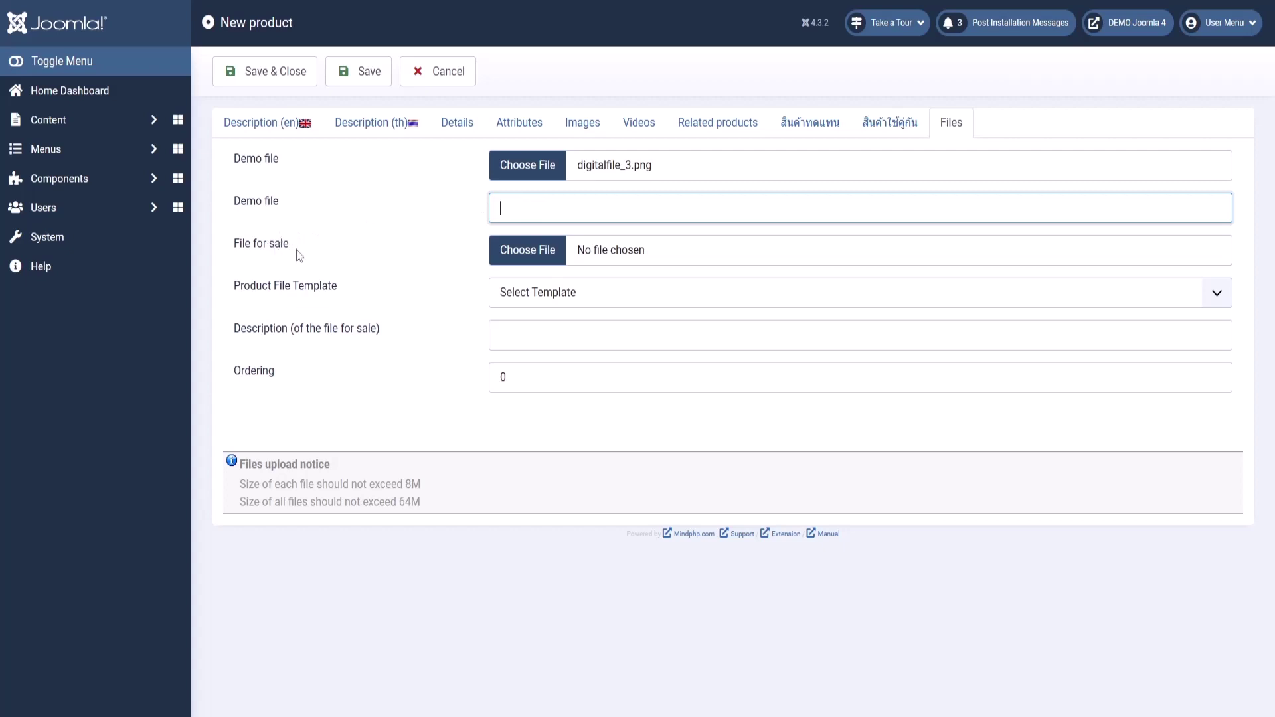
left_click(492, 256)
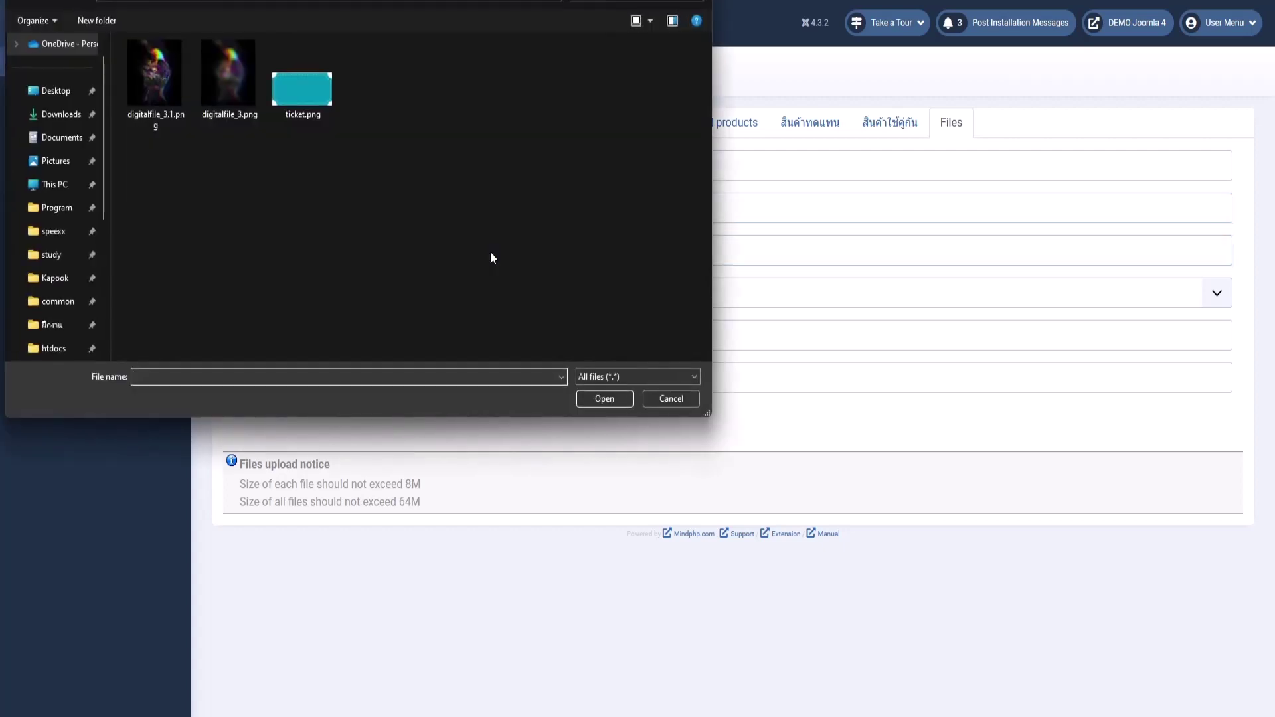
double_click(152, 93)
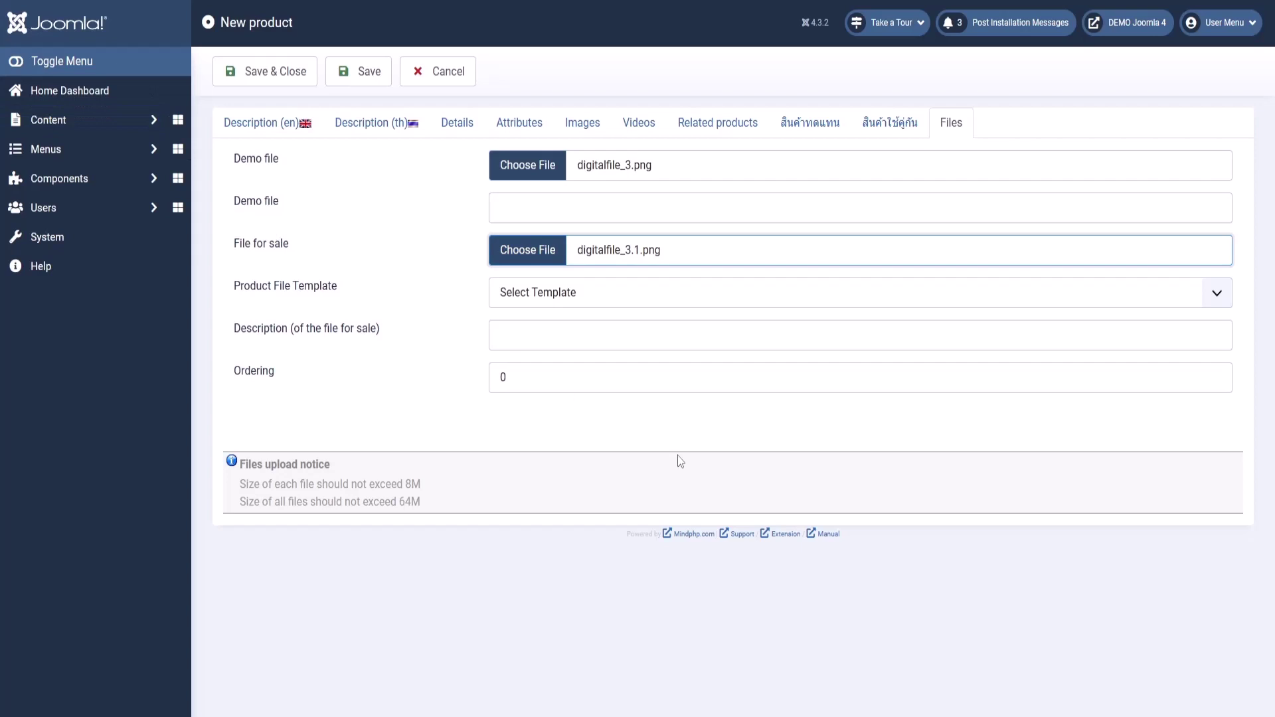
left_click(623, 424)
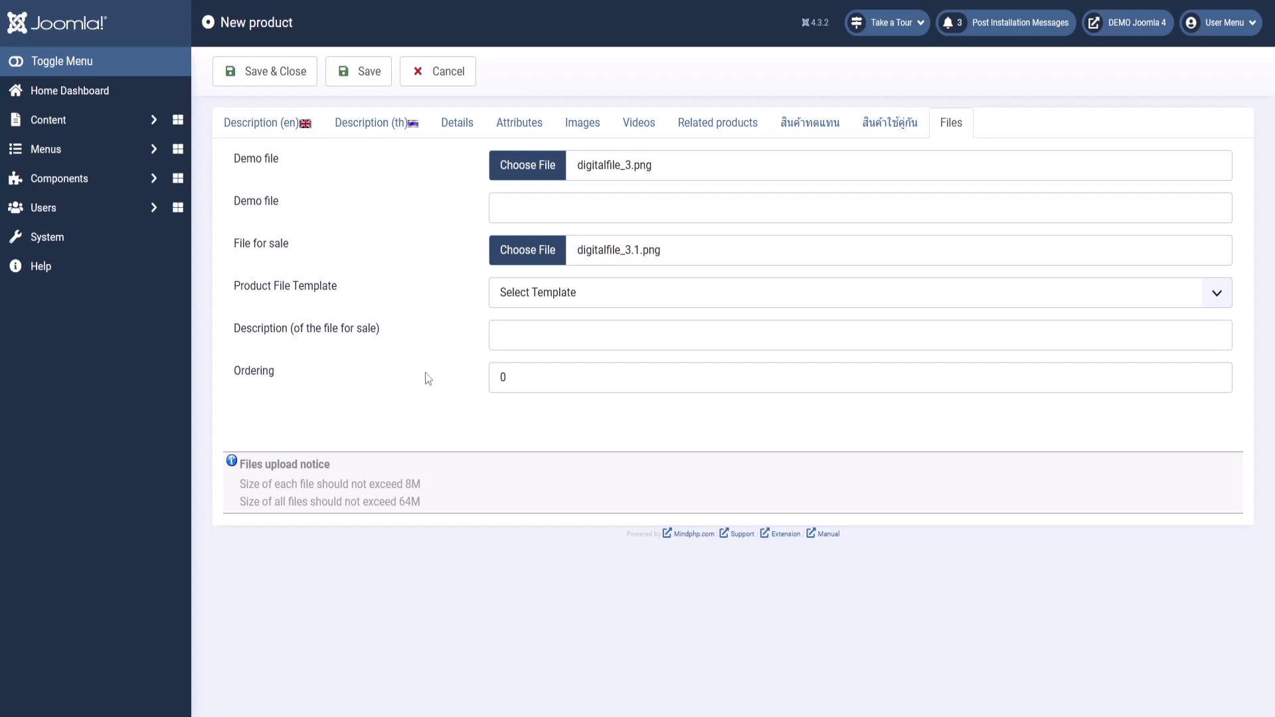
left_click_drag(238, 338, 385, 330)
left_click(523, 326)
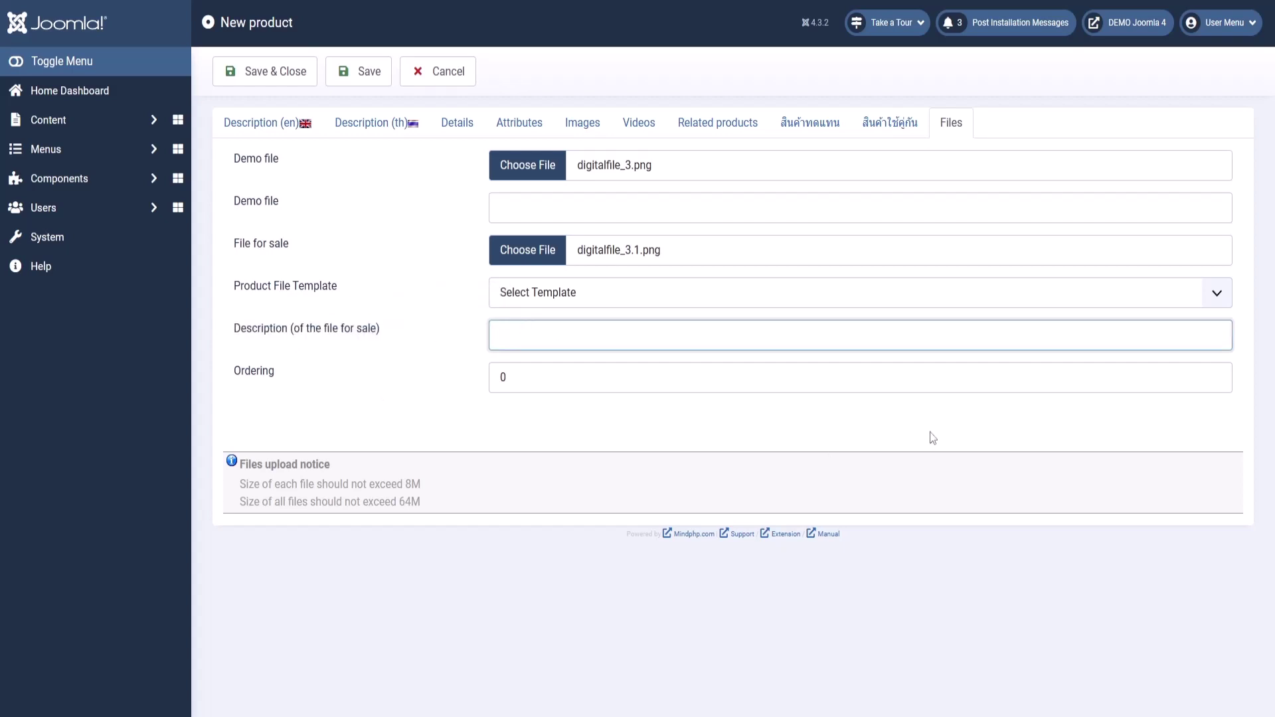
Review the new product's English and Thai descriptions and its price, type and category details
left_click(319, 124)
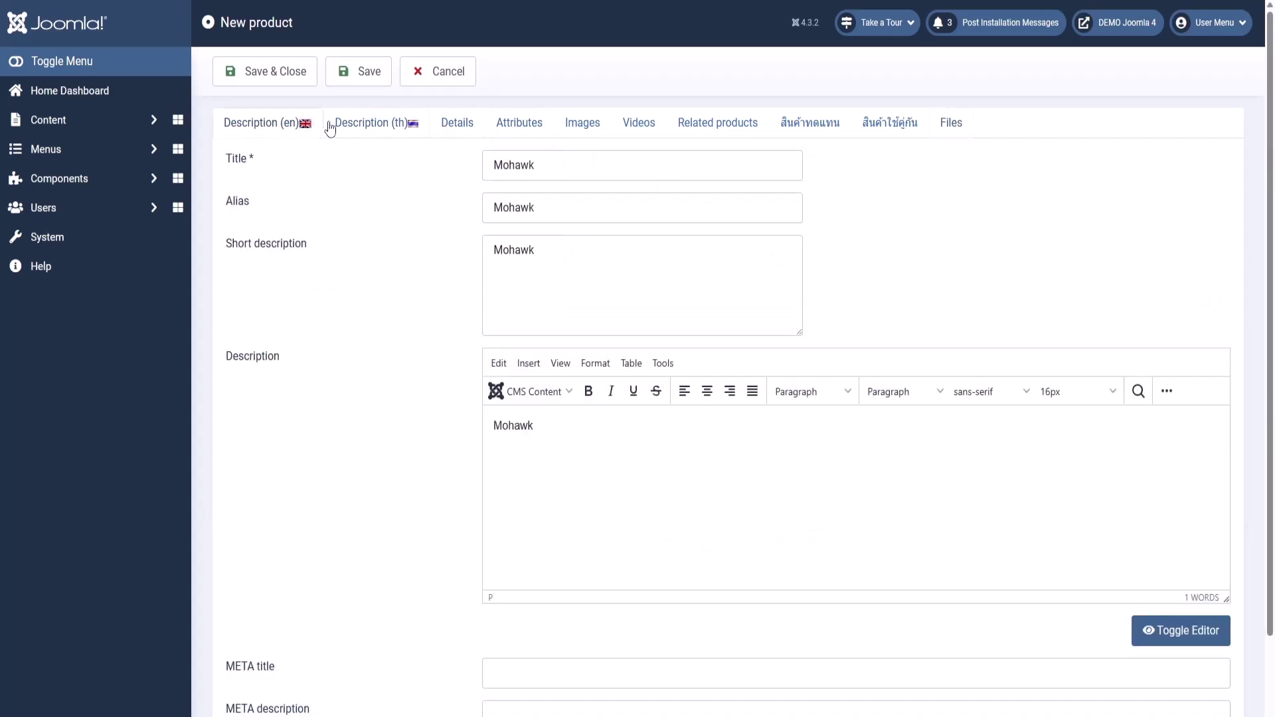
left_click(356, 126)
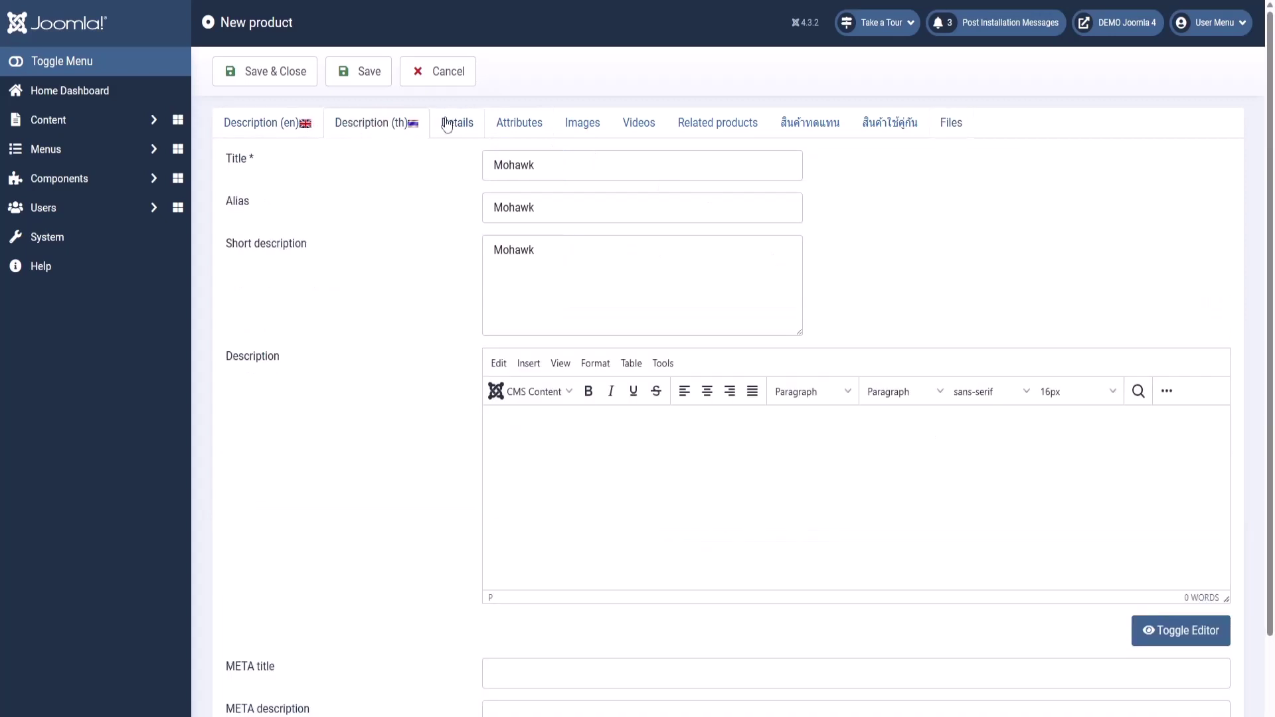
left_click(447, 125)
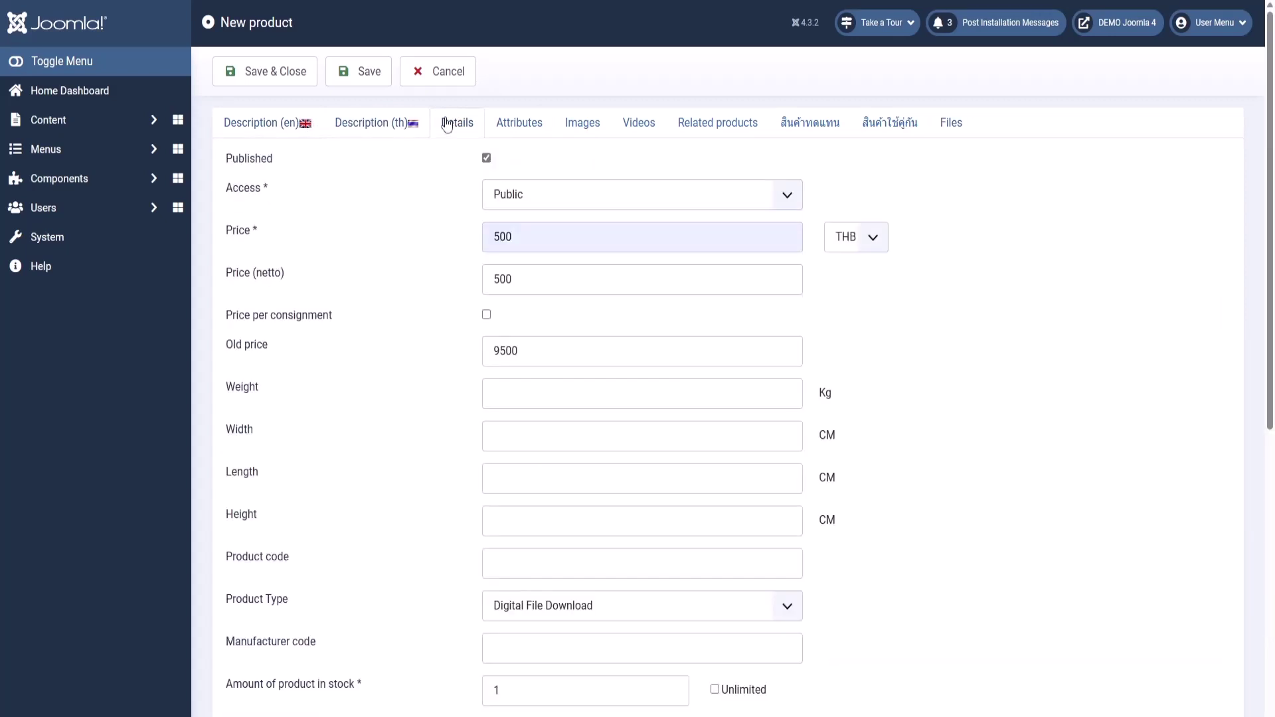
scroll(957, 370, "down", 3)
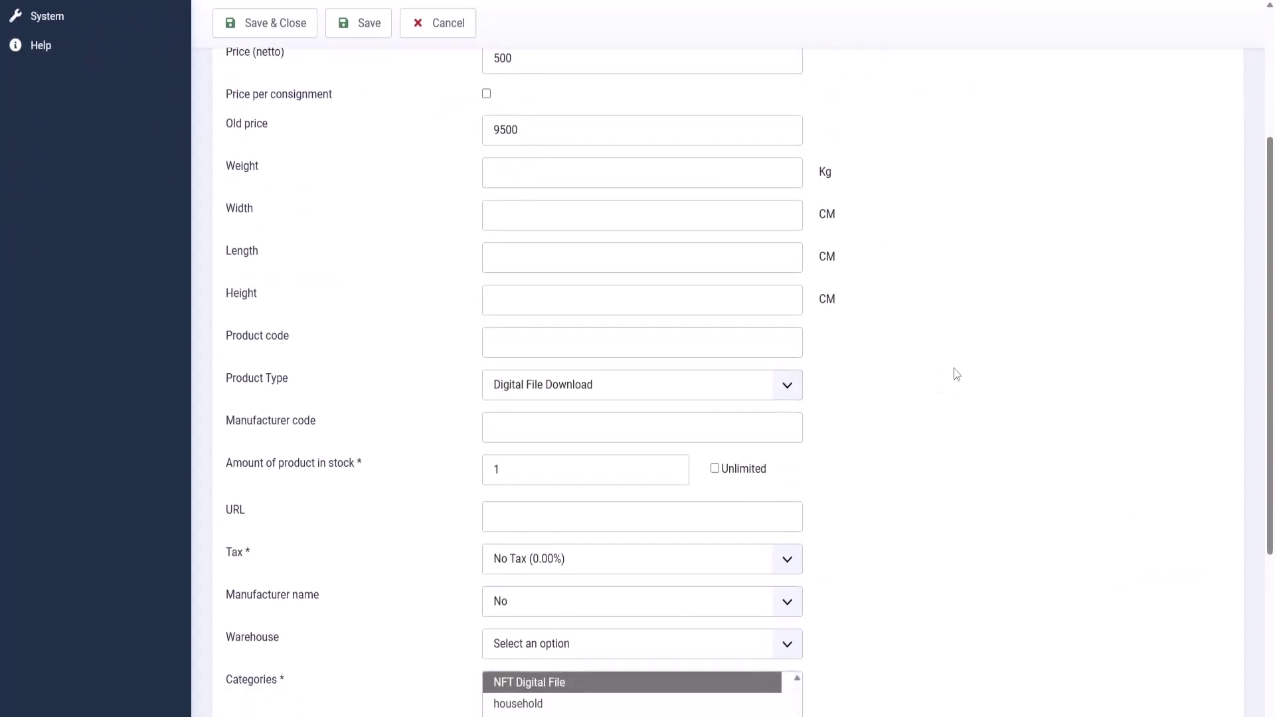
scroll(957, 375, "up", 3)
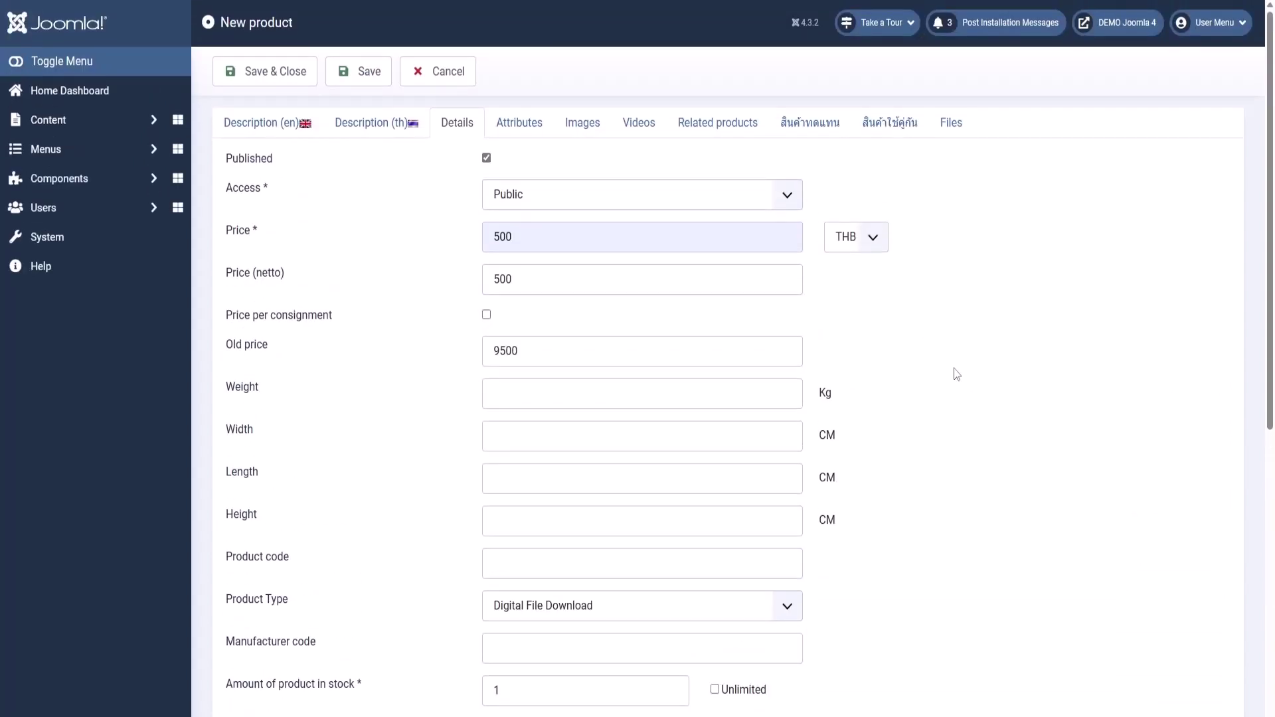
left_click(258, 124)
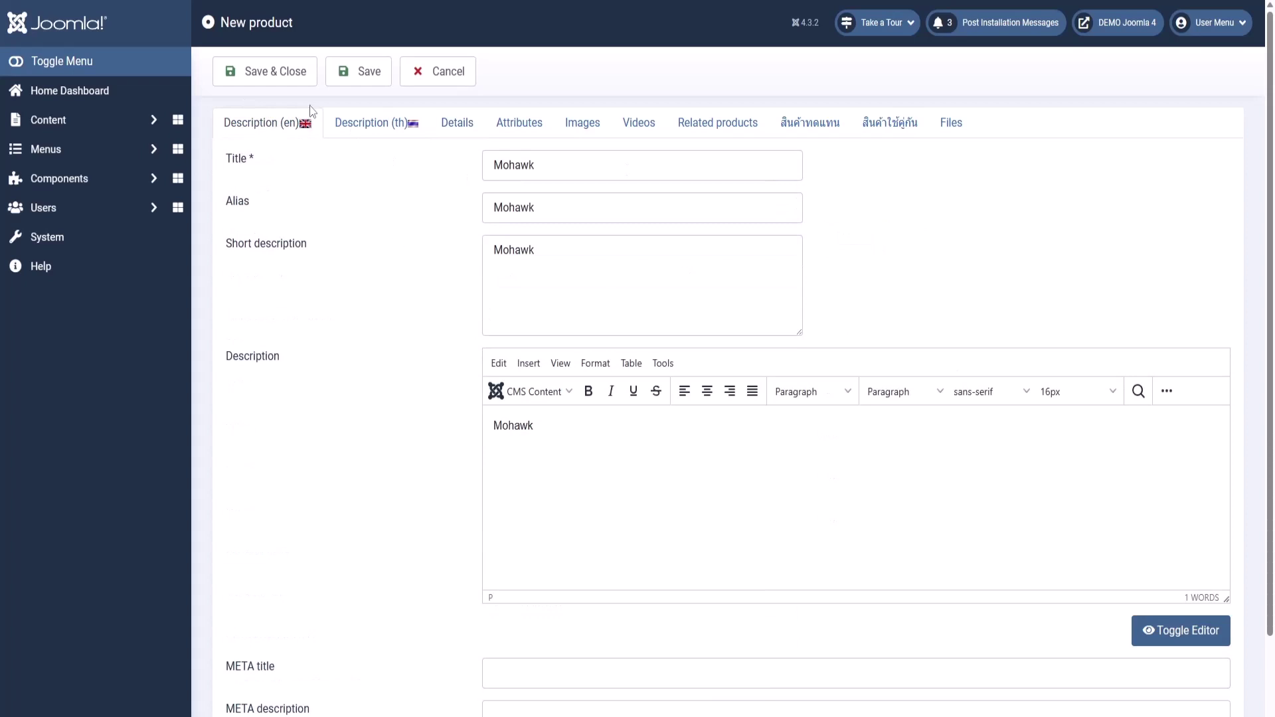
Save and close the new Mohawk product and refresh the shop's NFT Digital File category page
left_click(303, 86)
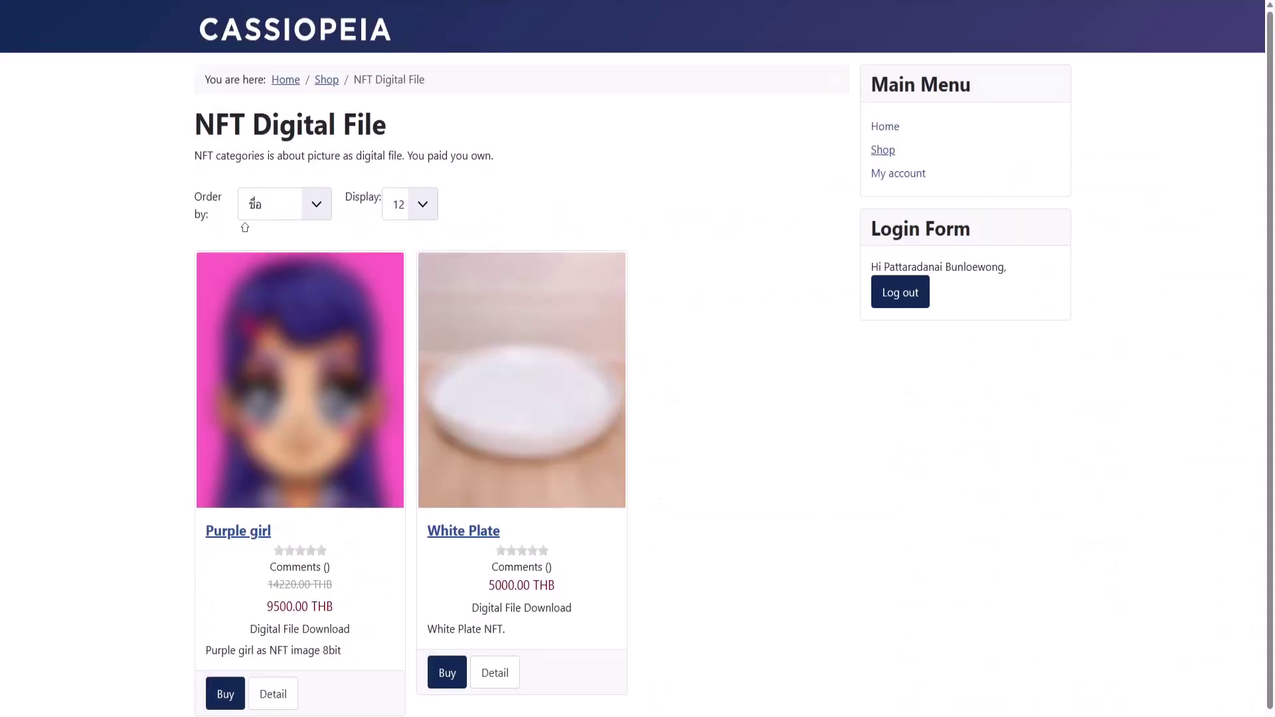
right_click(713, 202)
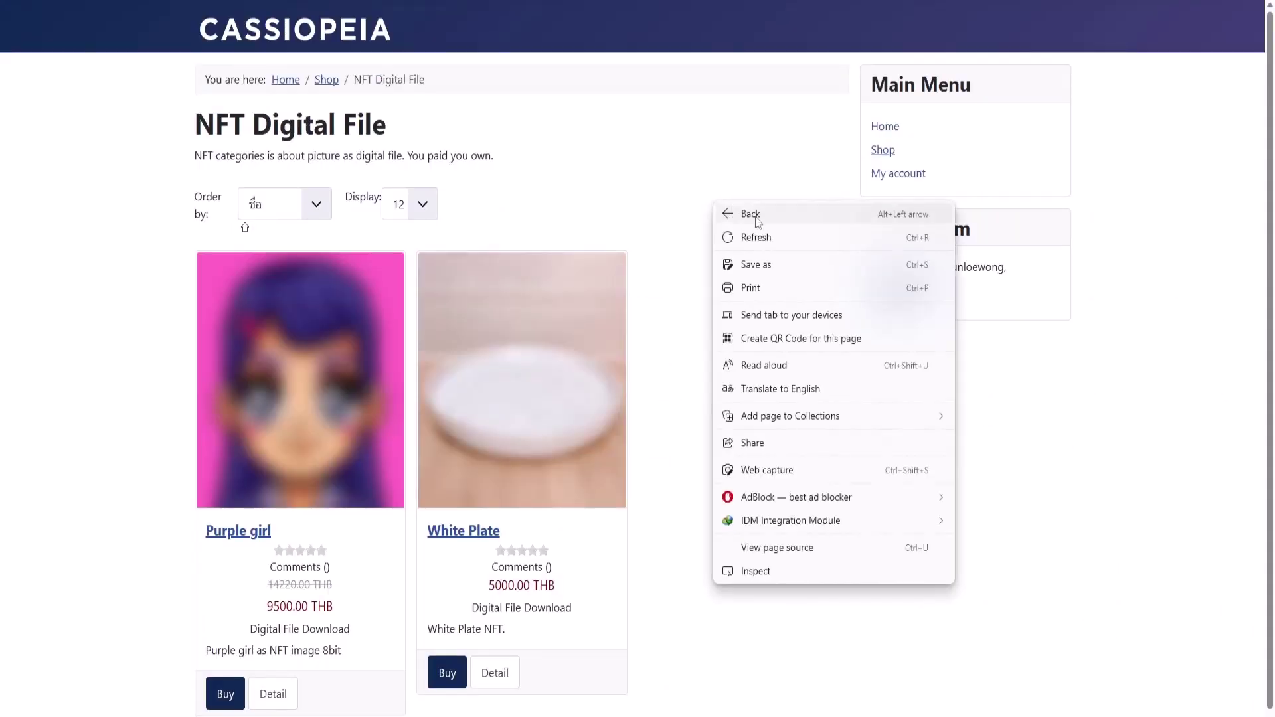
left_click(759, 231)
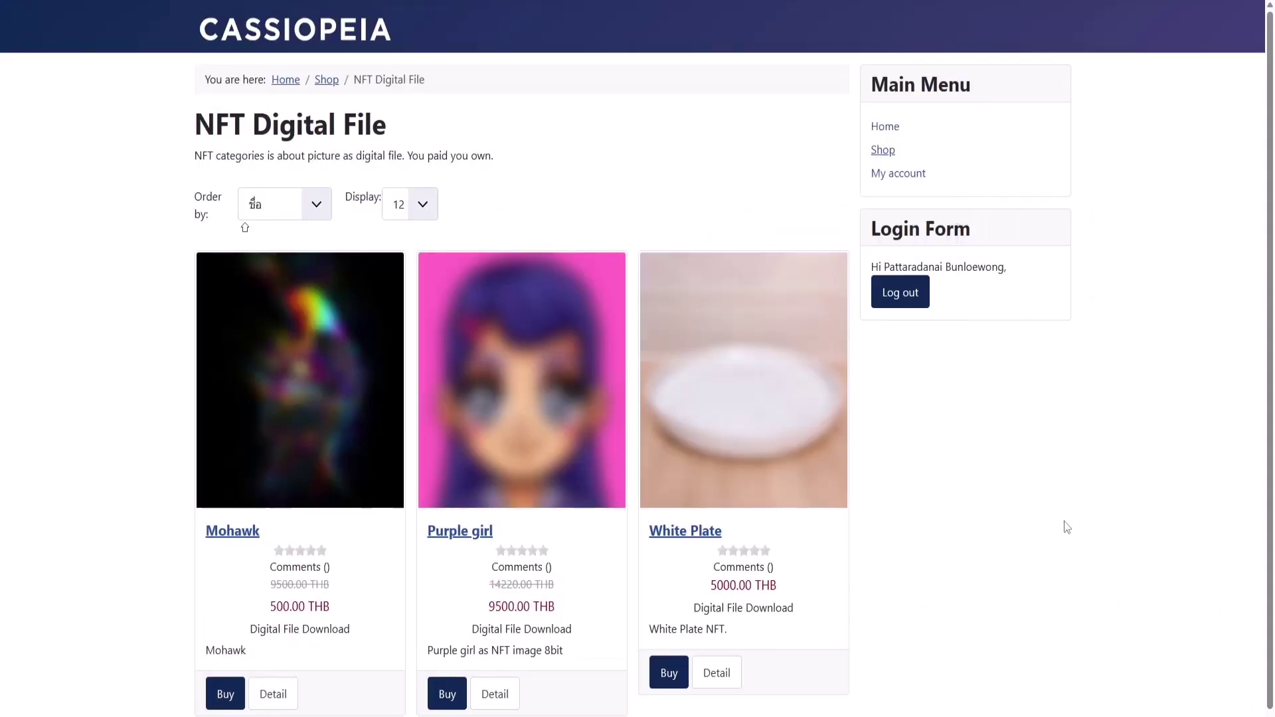
Open the Mohawk product in the shop and view its demo image
scroll(620, 536, "down", 1)
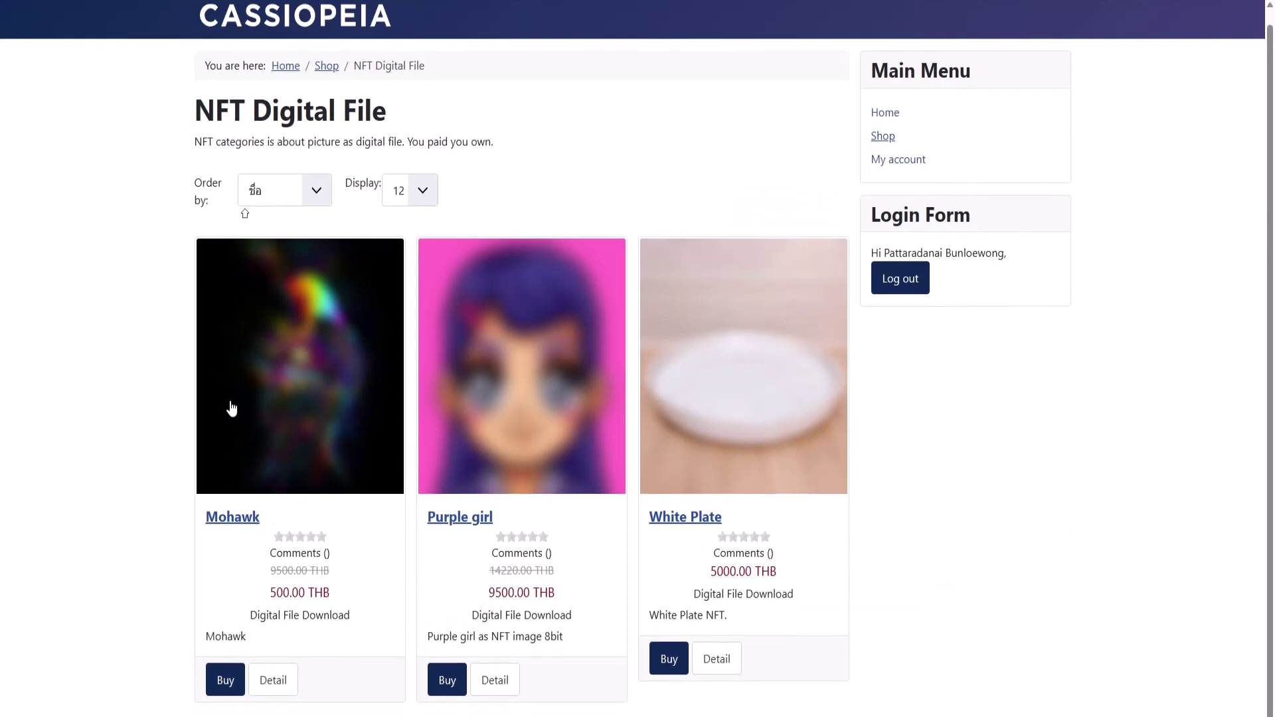
left_click(223, 517)
left_click(230, 493)
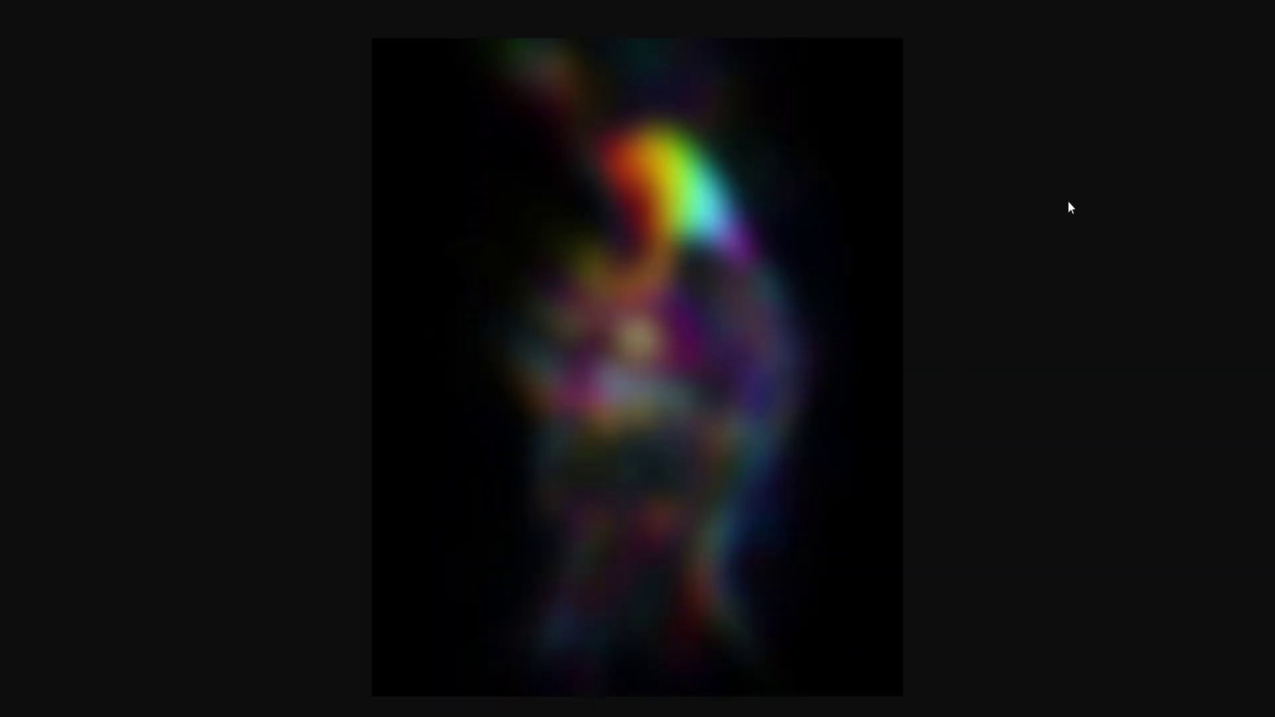
key("alt+F4")
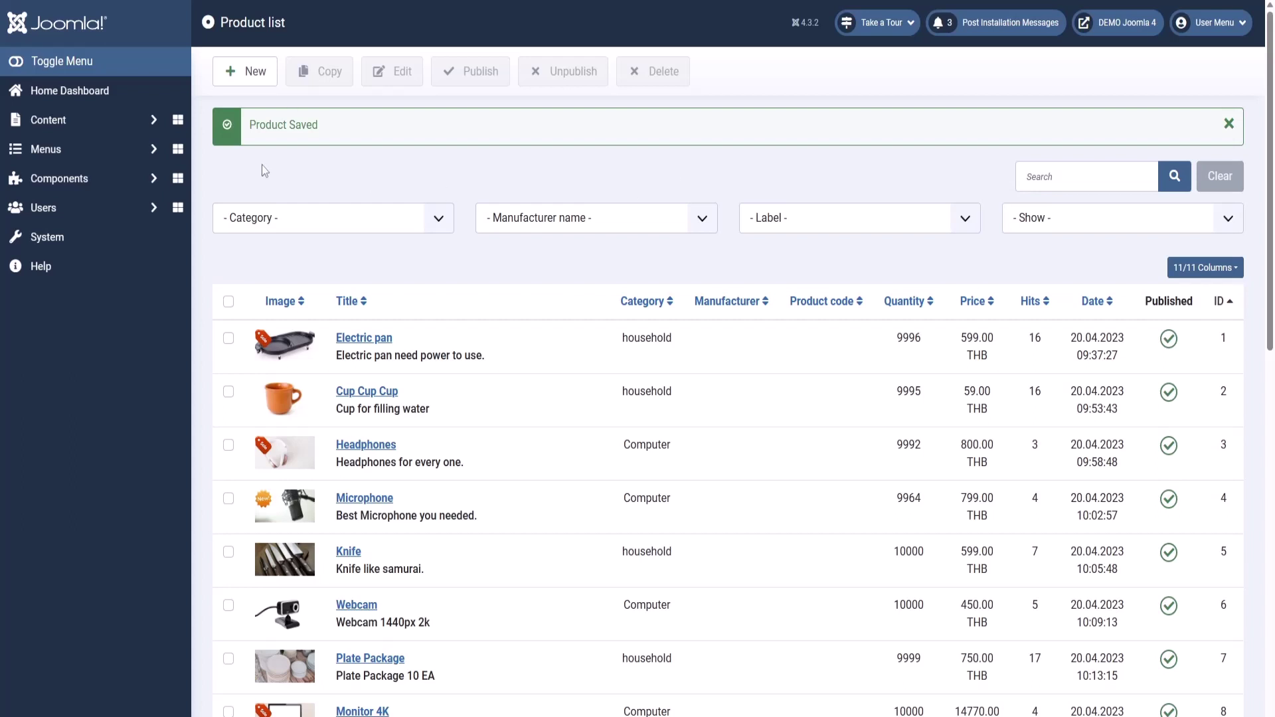
Open the Product File Templates in MooZiiCart's options and start a new template
left_click(115, 185)
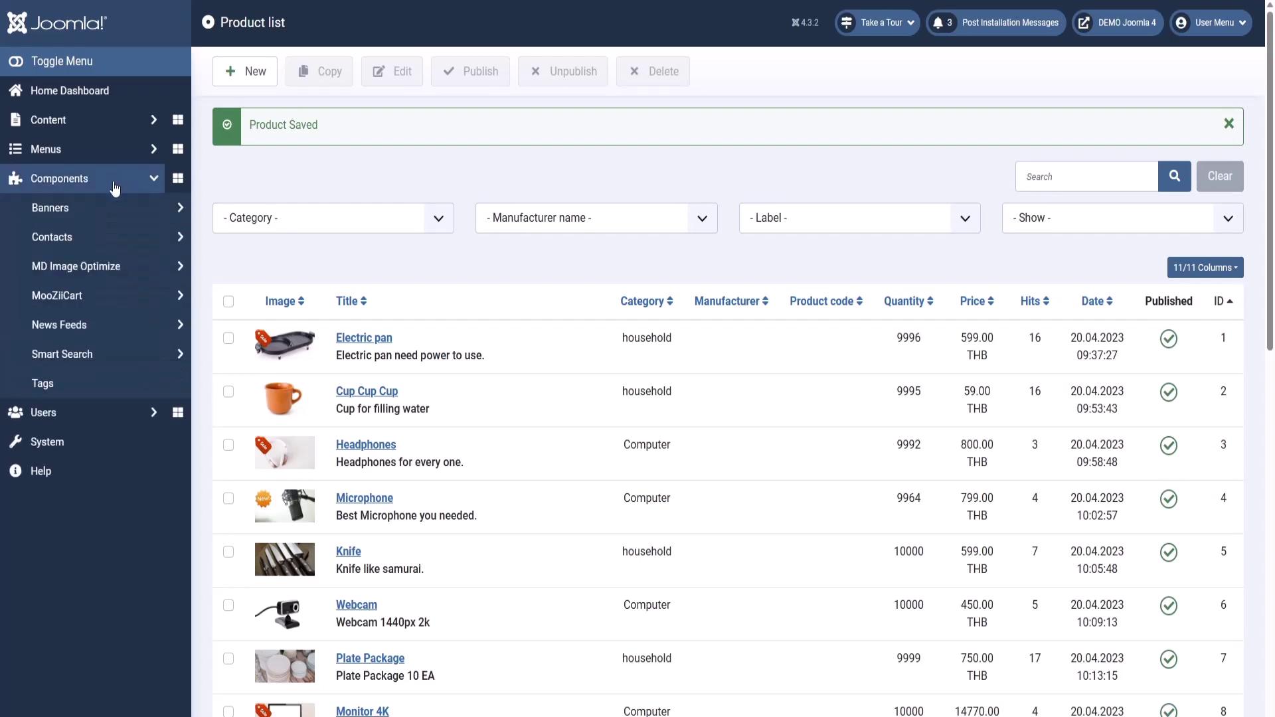
left_click(67, 295)
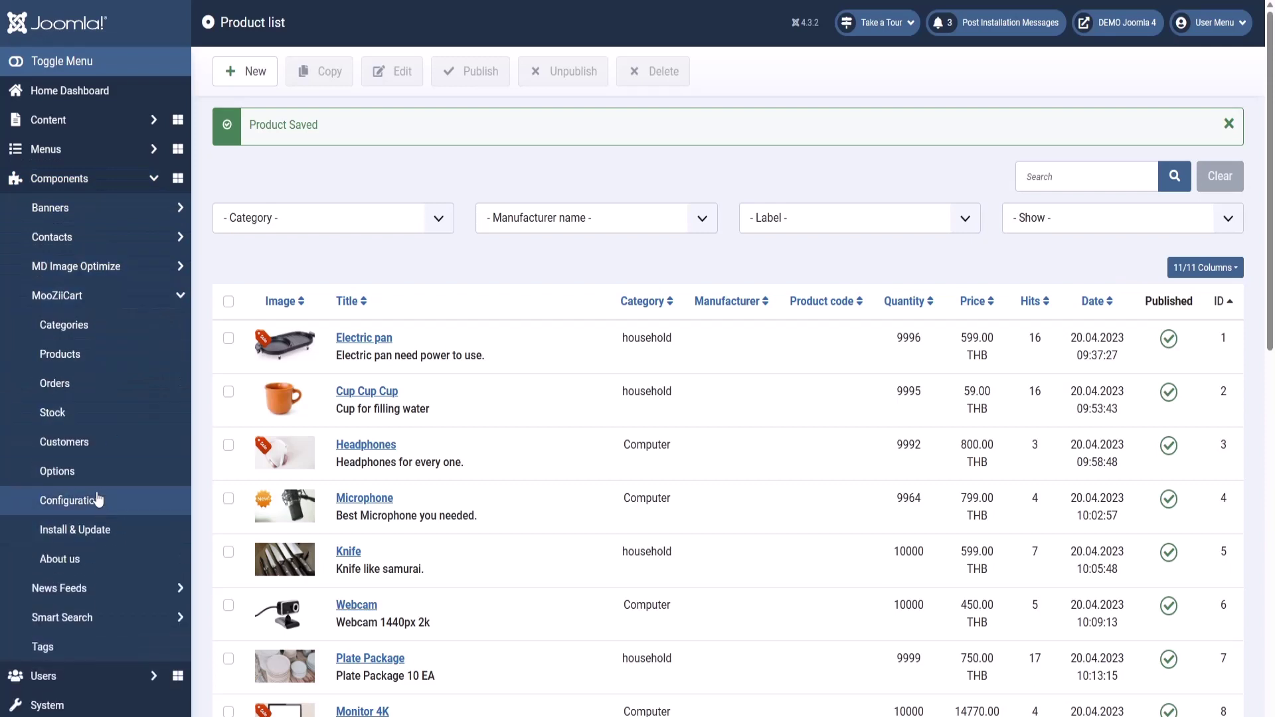
left_click(19, 474)
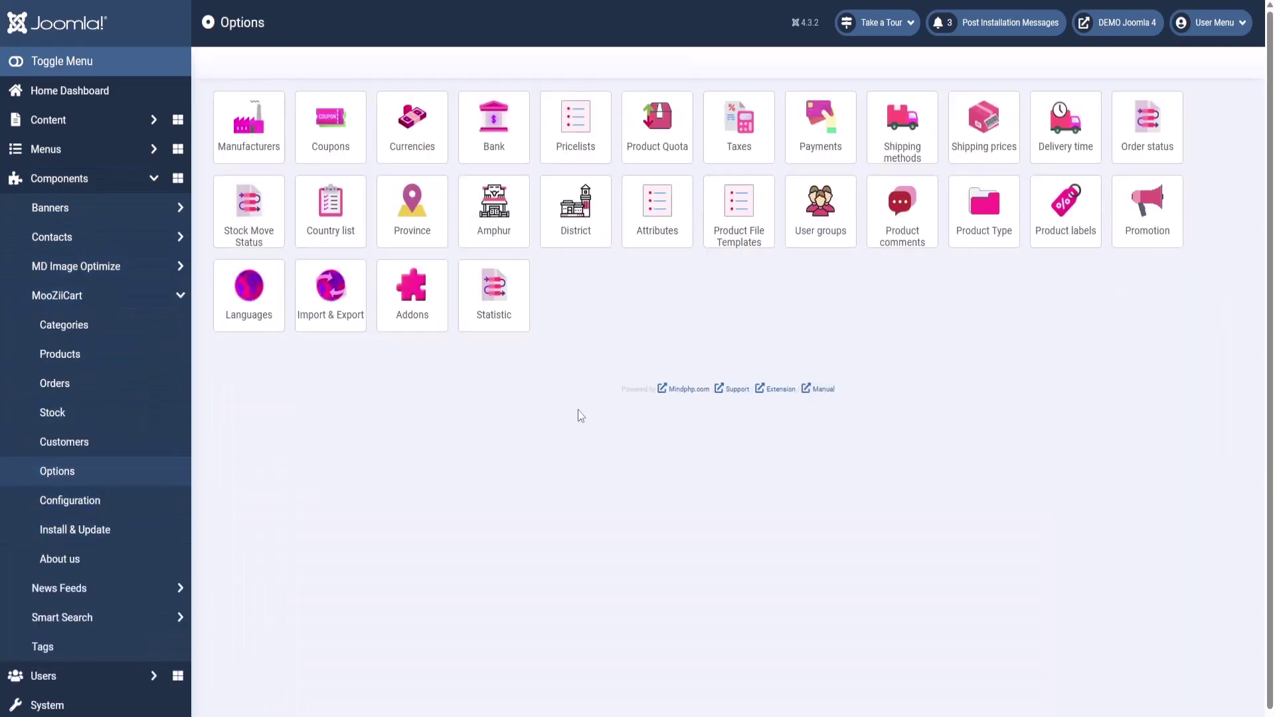
left_click(741, 240)
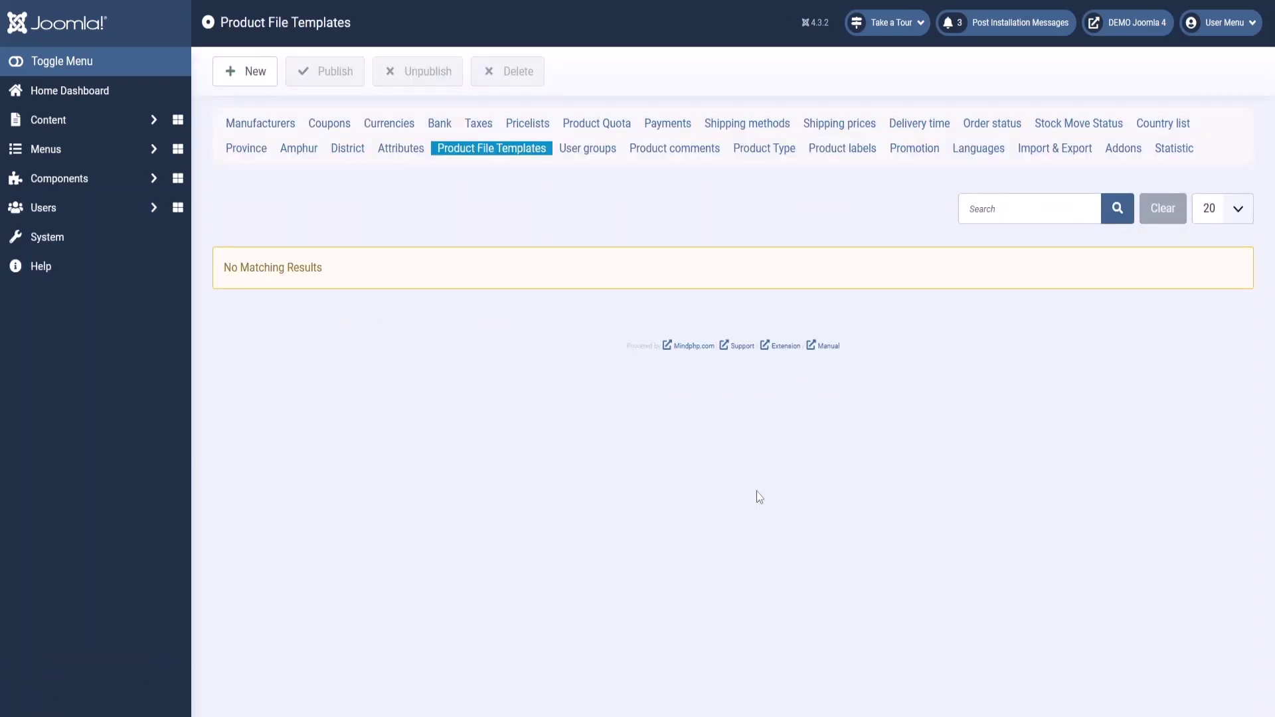
left_click(229, 82)
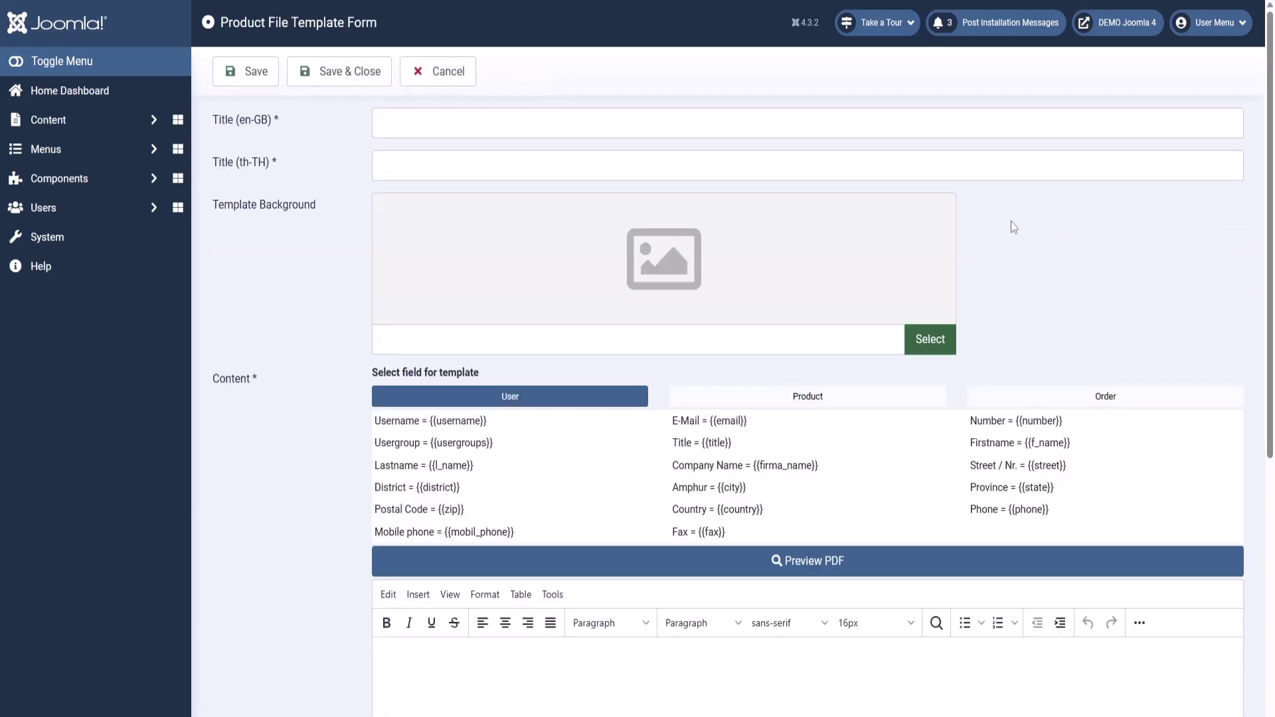
Title the template Ticket in English and ตั๋วเข้างาน in Thai
left_click(567, 112)
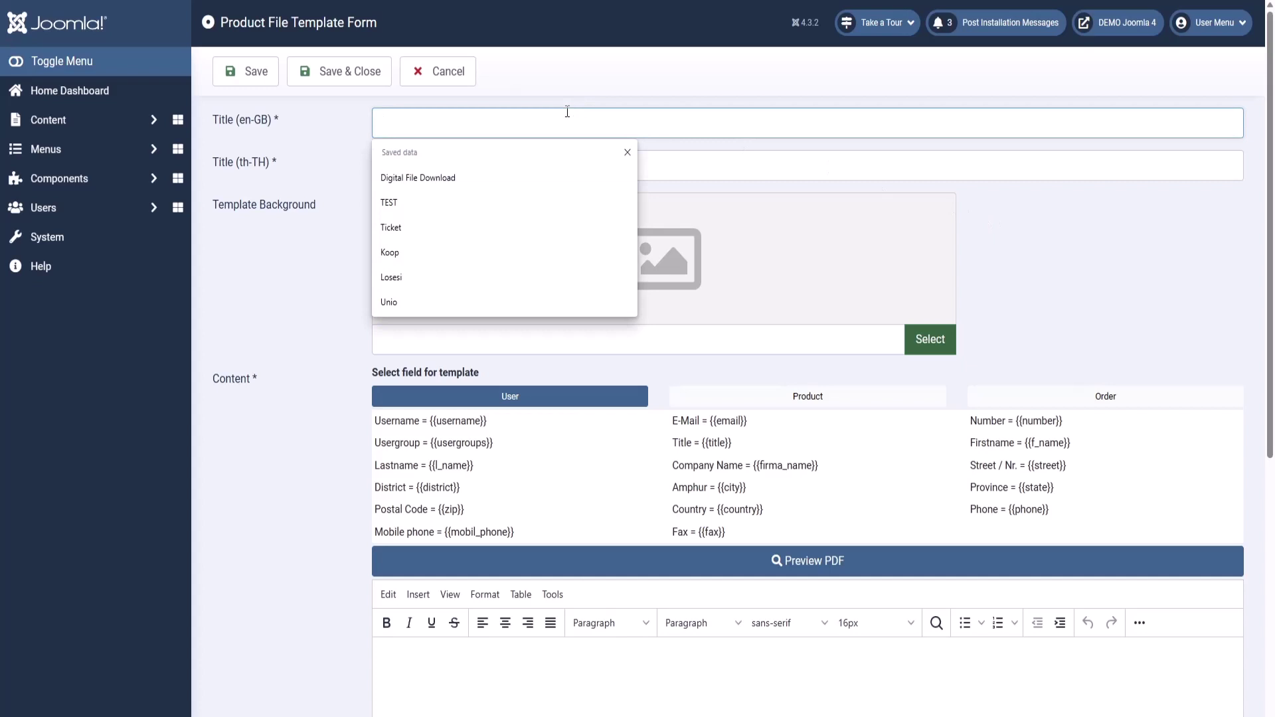
type("ตั")
key("Down")
key("Return")
key("ctrl+a")
type("Ticket")
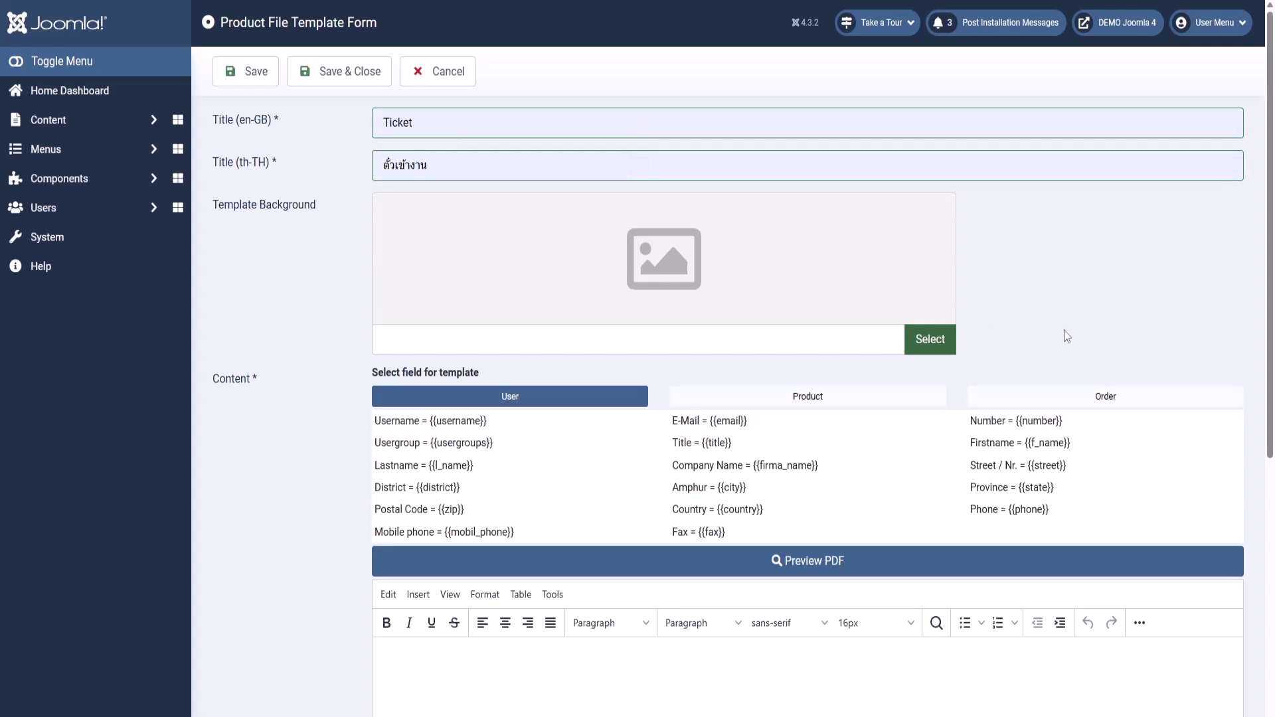
Upload ticket.png to the images folder and set it as the template's background
left_click(926, 338)
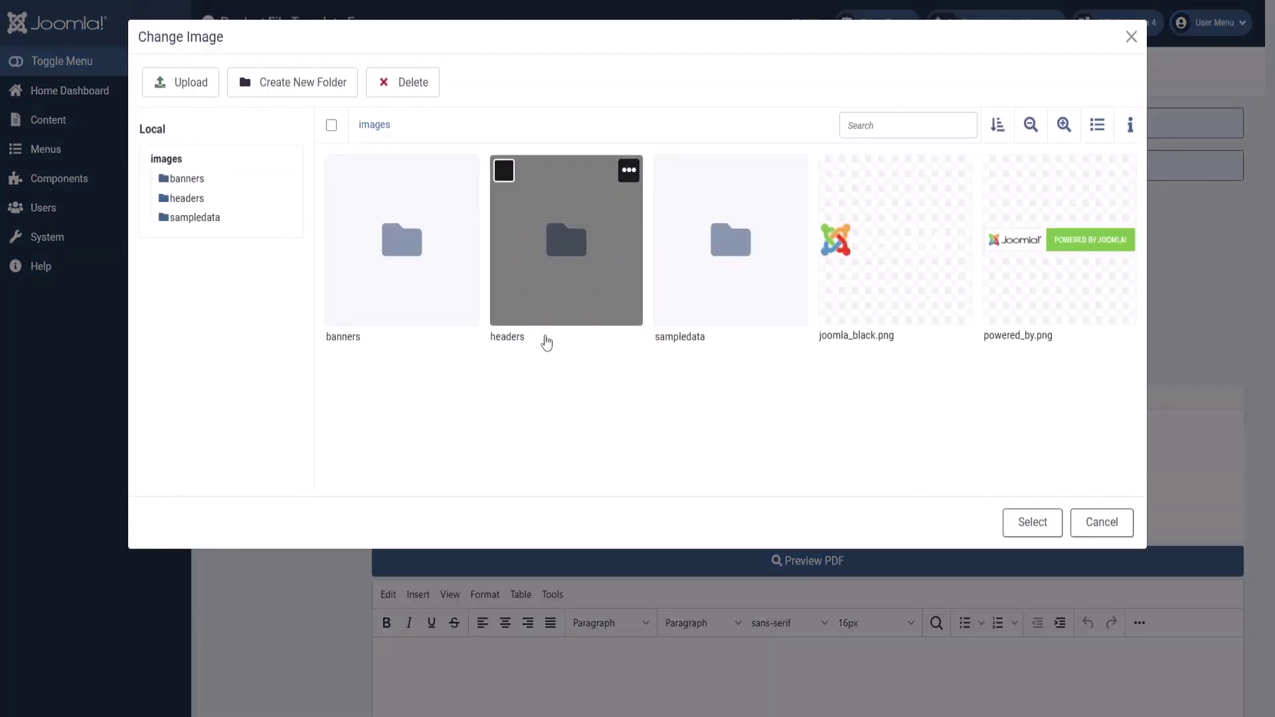
left_click(200, 95)
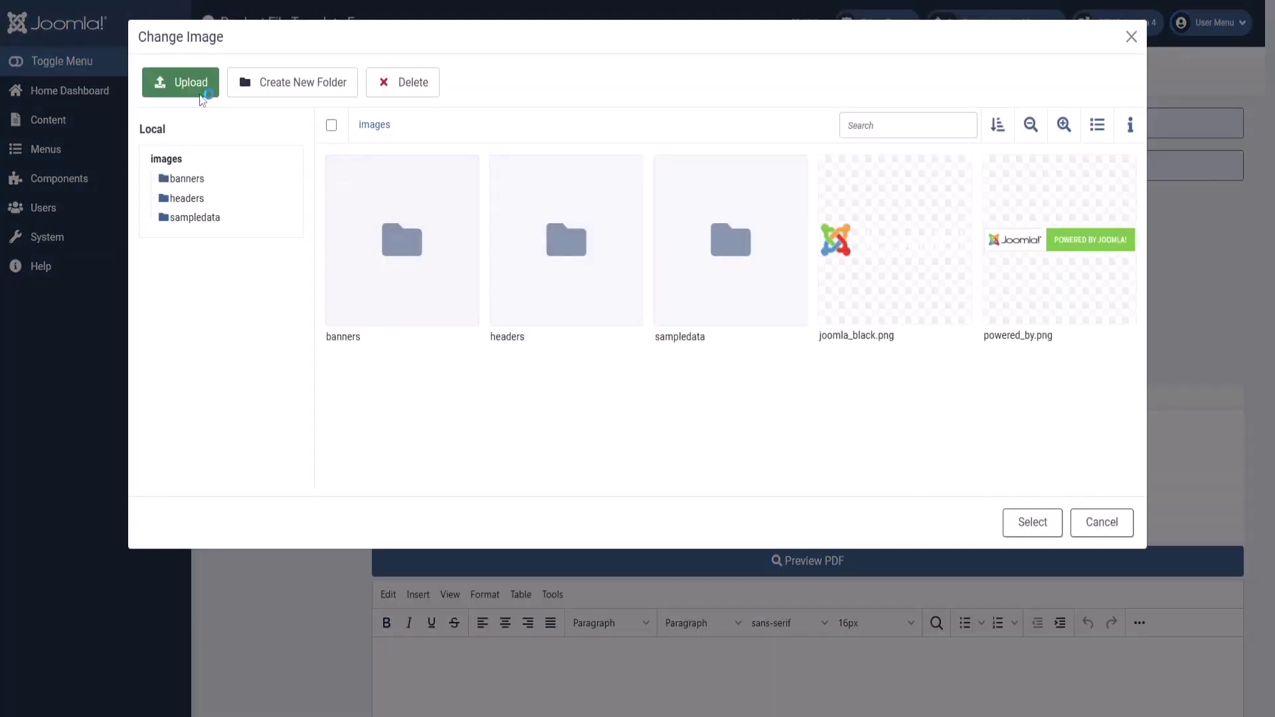
double_click(308, 123)
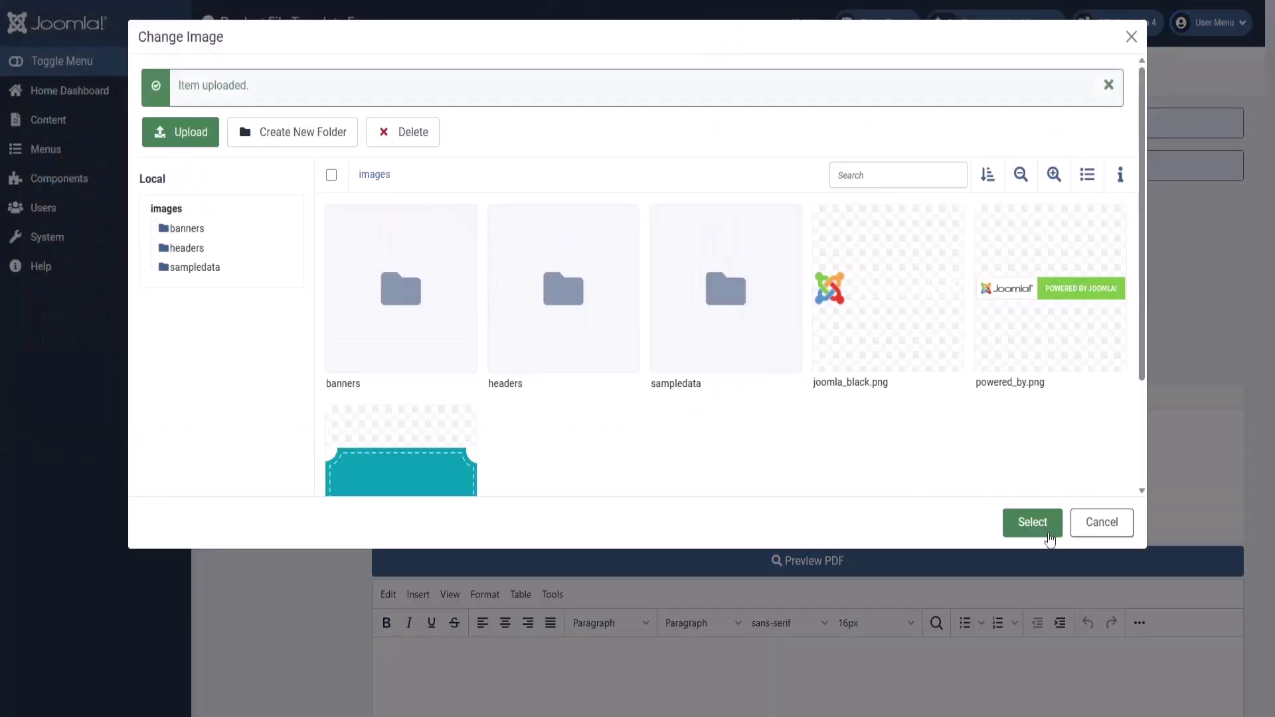
scroll(664, 439, "down", 2)
left_click(436, 359)
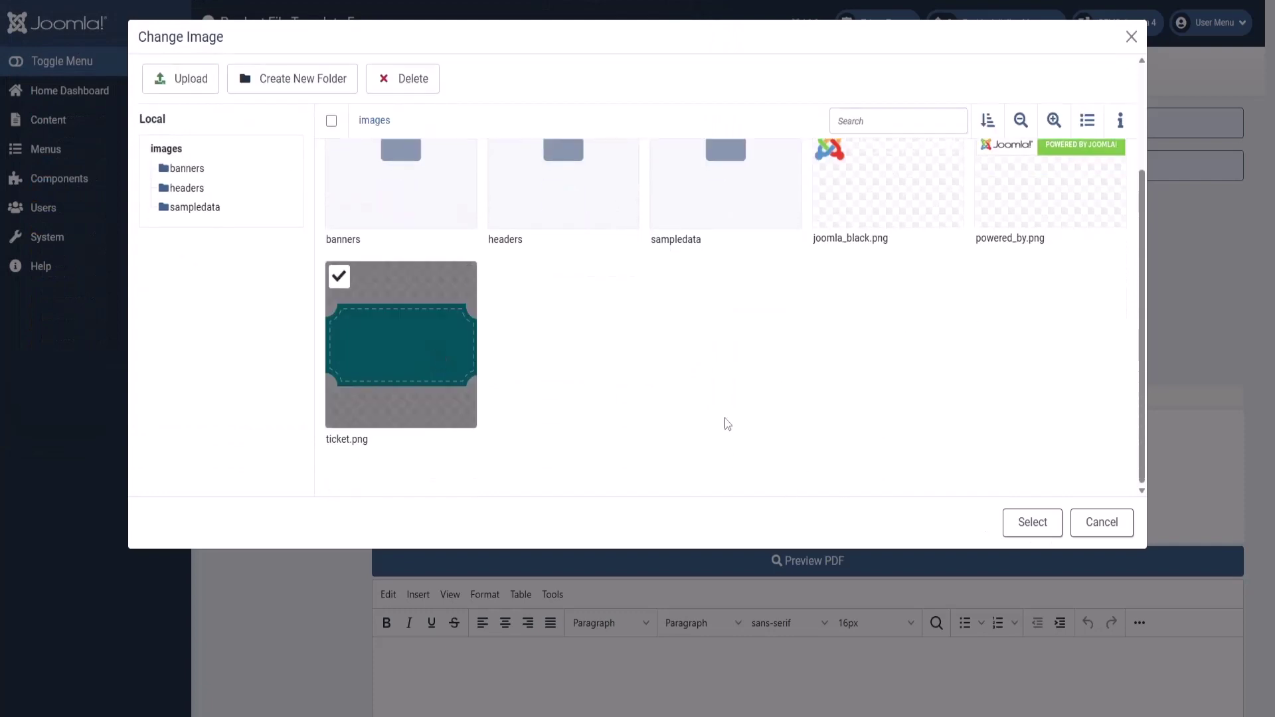
left_click(1033, 532)
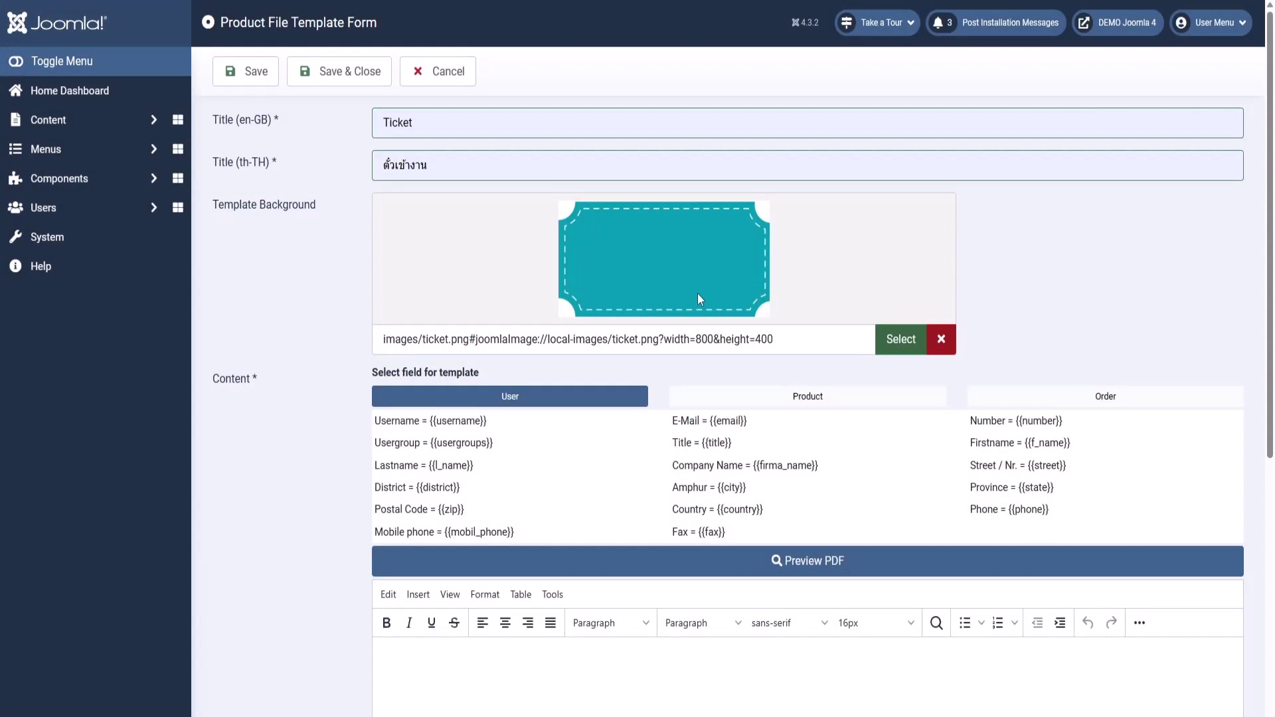
Examine the User, Product and Order placeholder fields available for the template's content
scroll(283, 357, "down", 3)
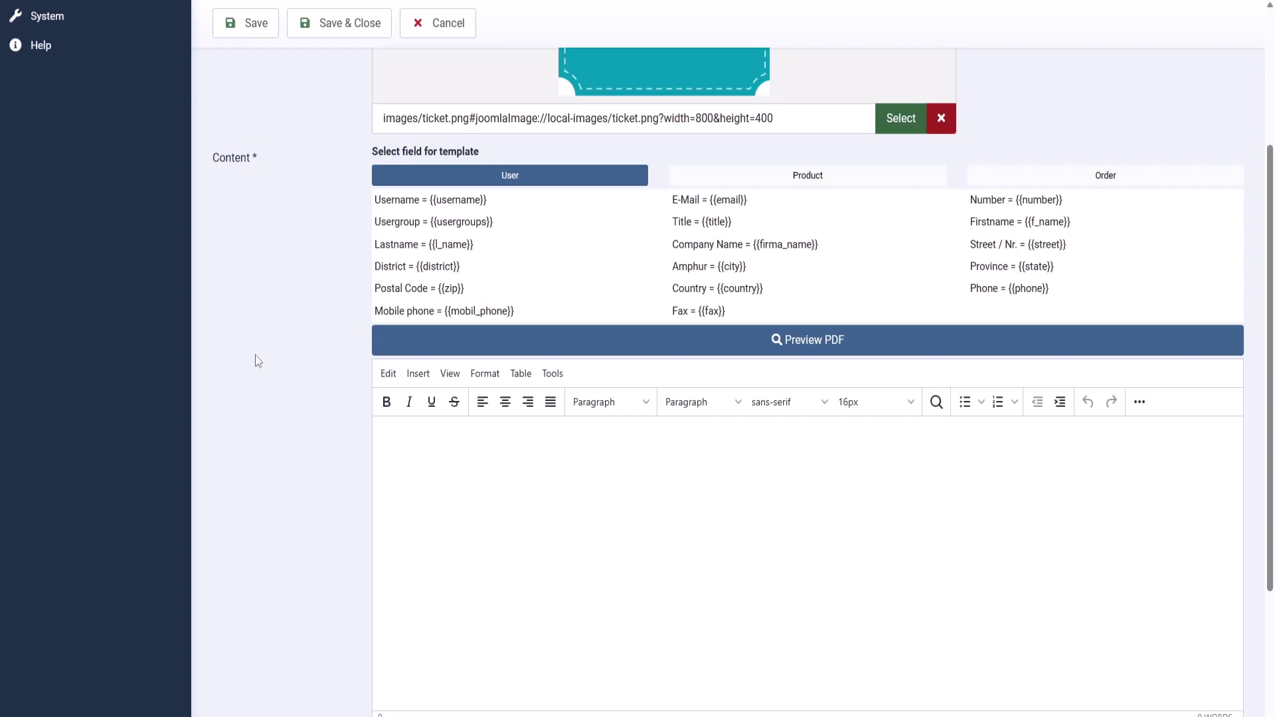
left_click(838, 177)
left_click(1150, 180)
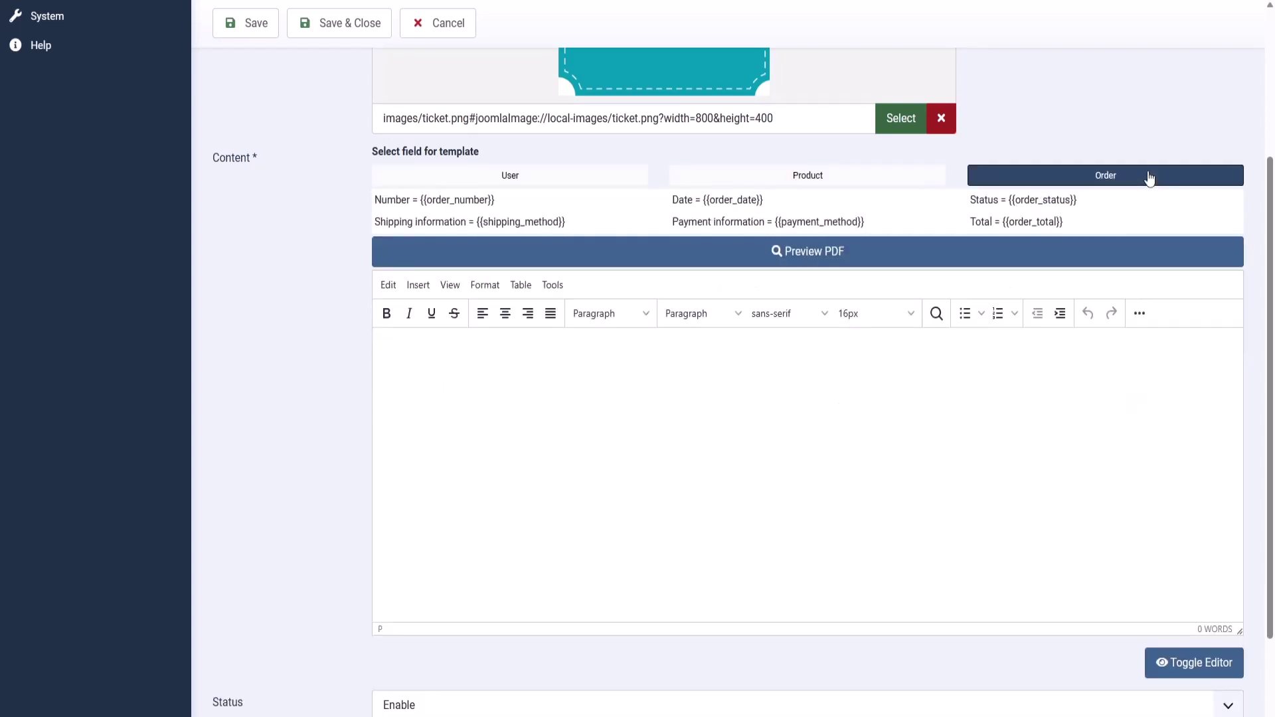
left_click(600, 186)
left_click(738, 176)
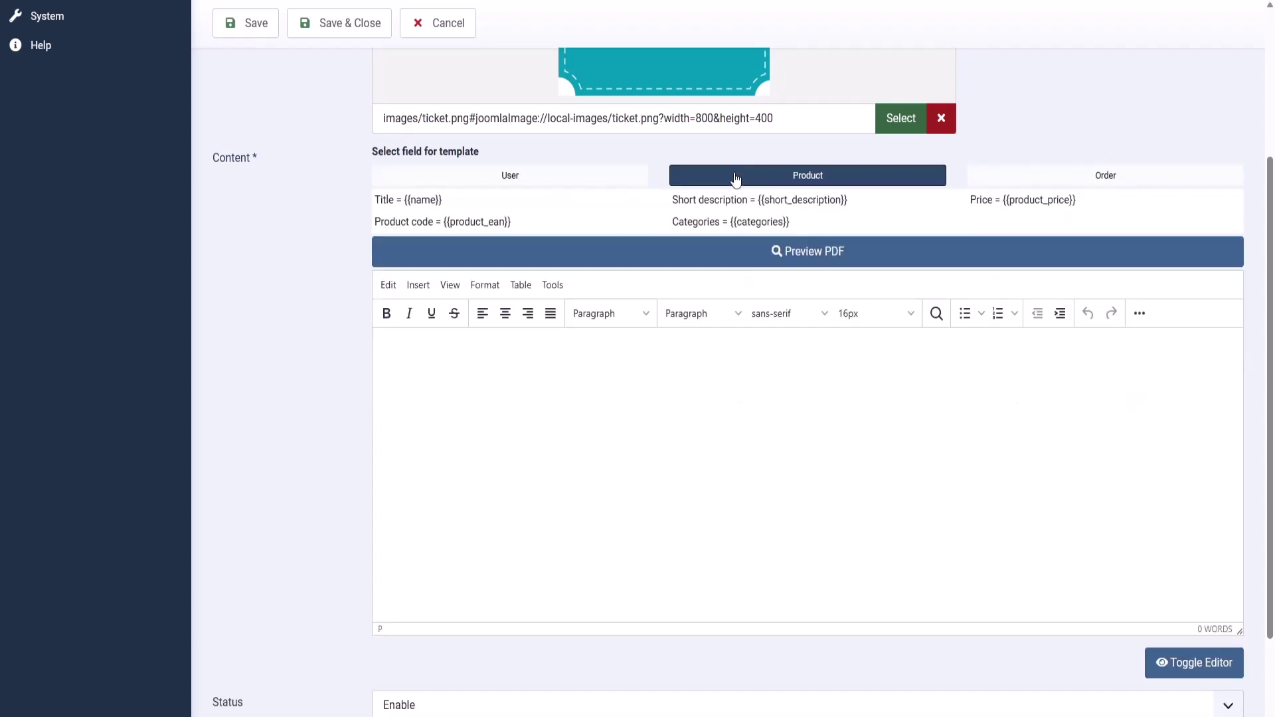
left_click(556, 178)
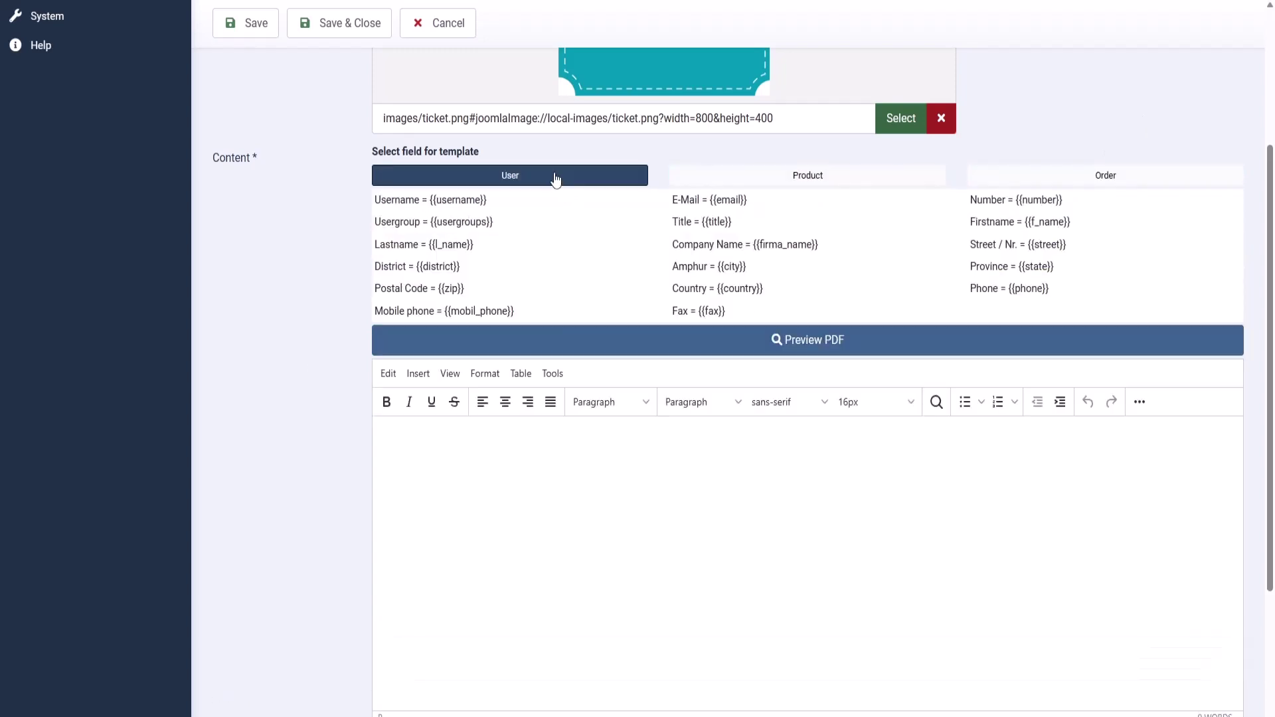
left_click(882, 192)
left_click(1019, 178)
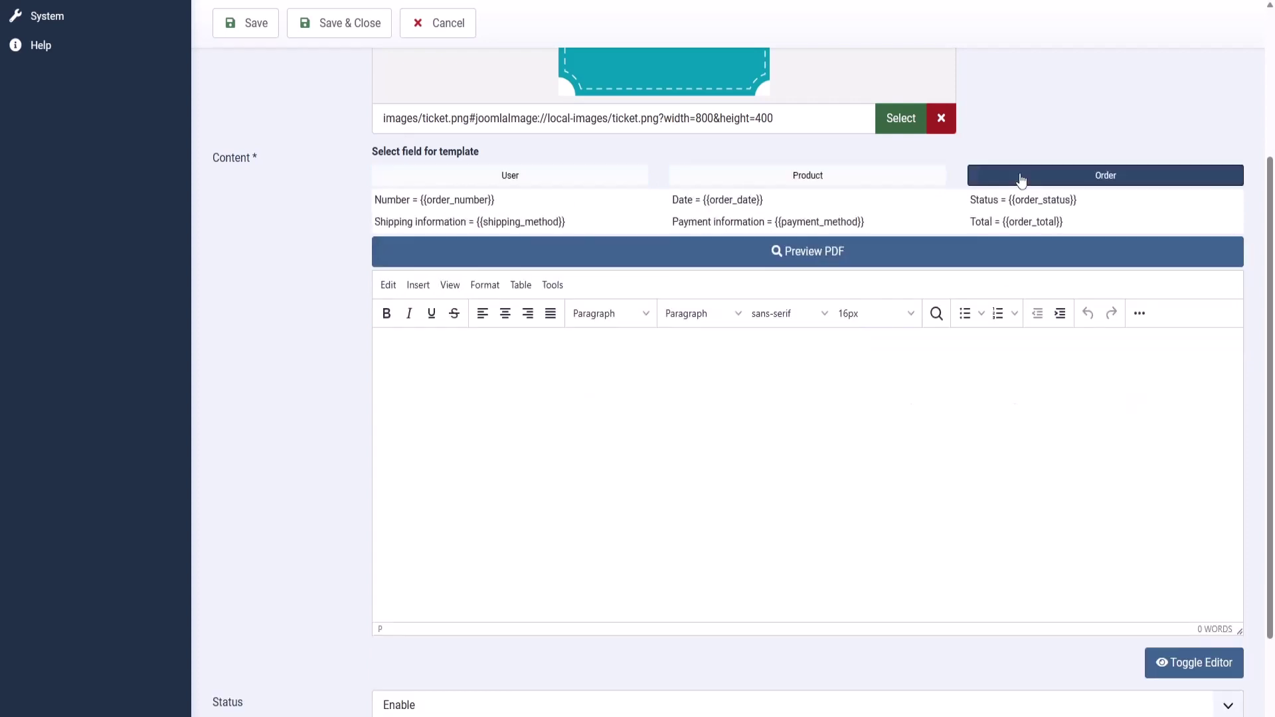
left_click(503, 178)
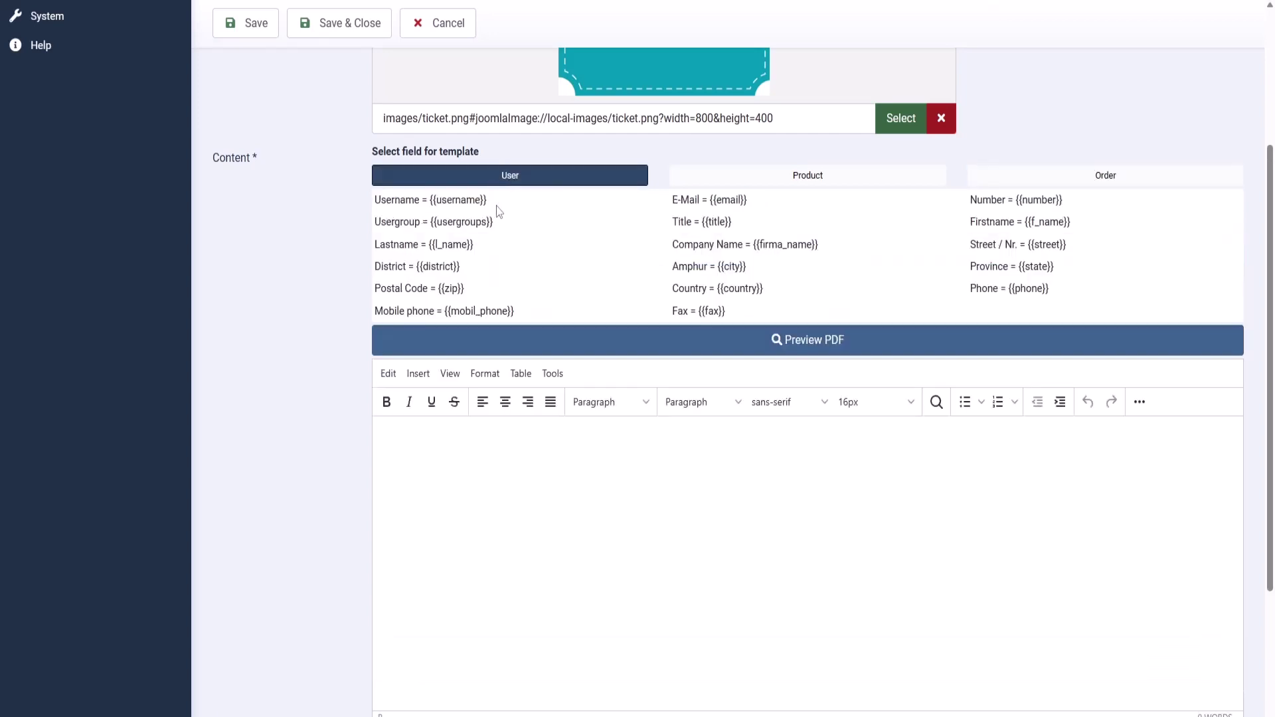
Copy the {{username}} placeholder from the User fields into the template's content
left_click_drag(488, 201, 432, 206)
key("ctrl+c")
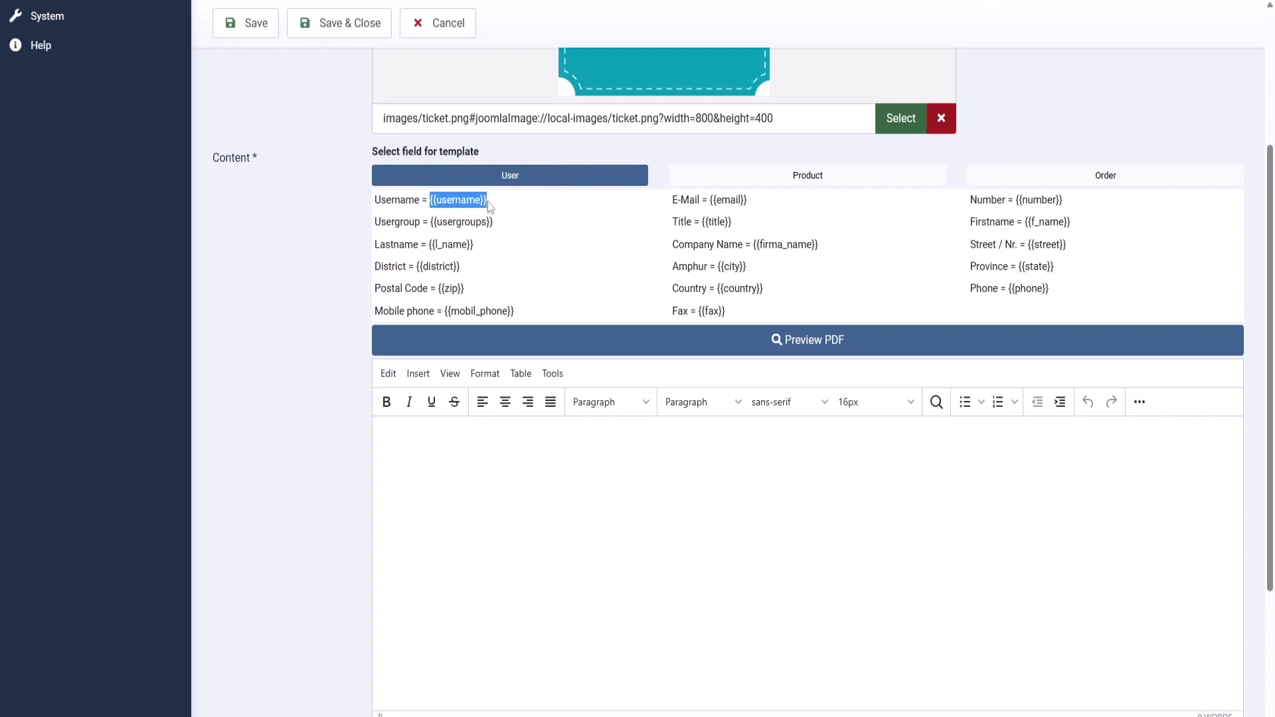
left_click(500, 524)
key("ctrl+v")
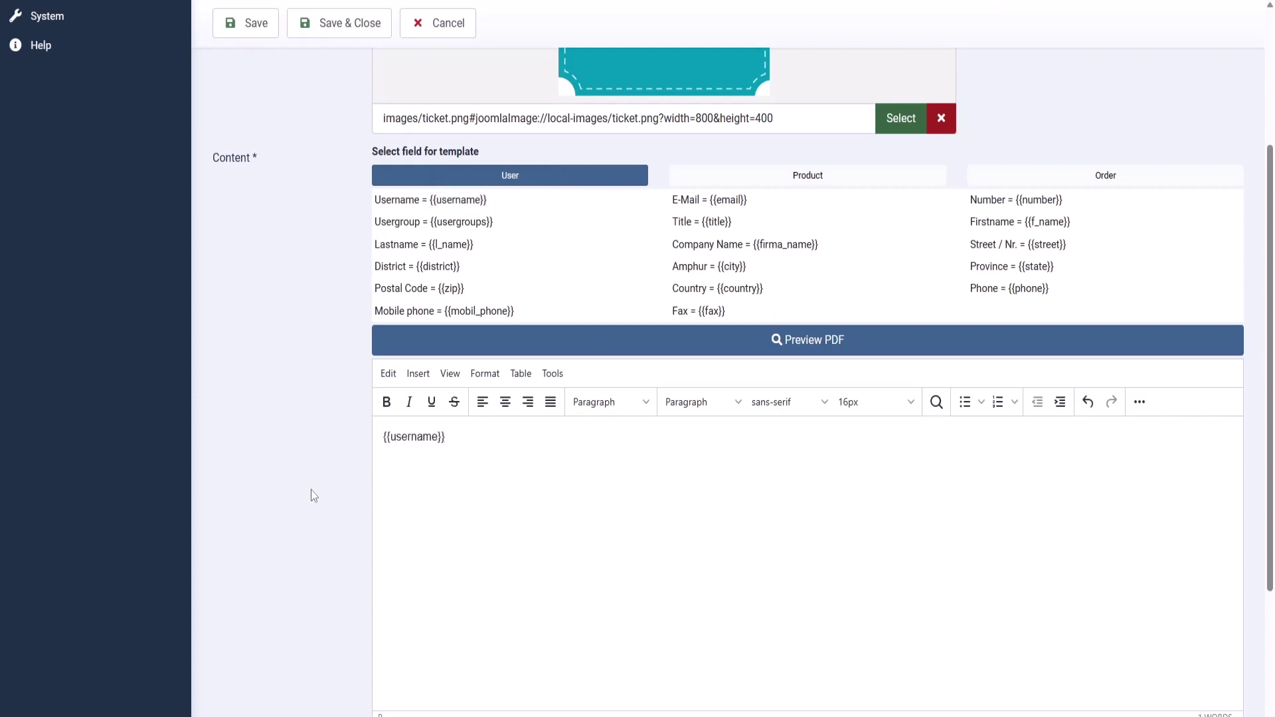
scroll(545, 392, "up", 3)
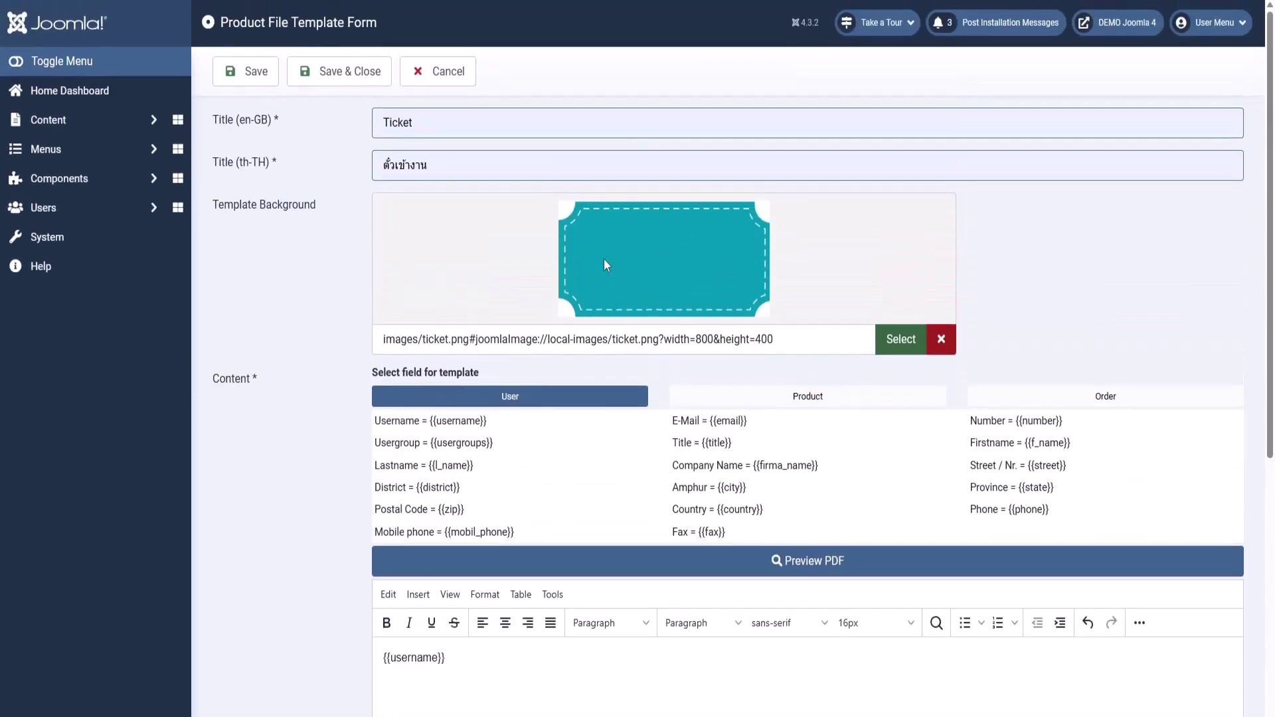
scroll(540, 461, "down", 3)
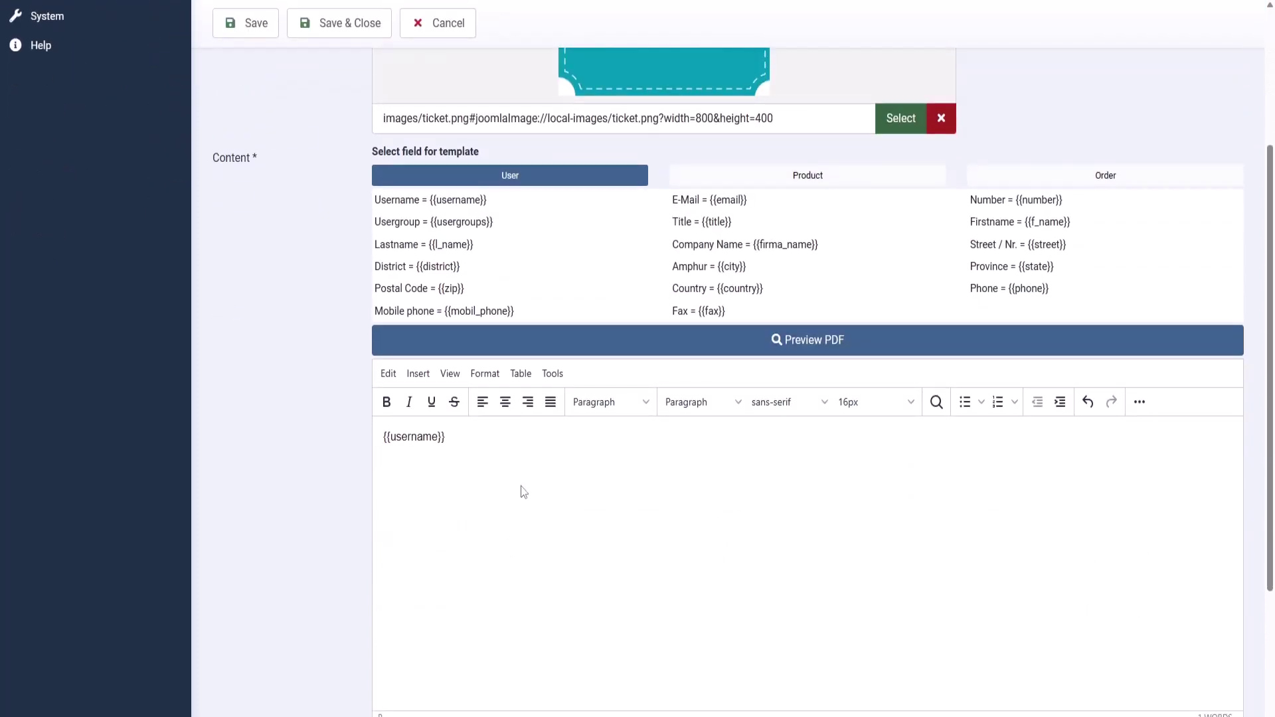
Check the Ticket template's content with its order number, zip and name placeholders, and save the template
scroll(524, 492, "up", 3)
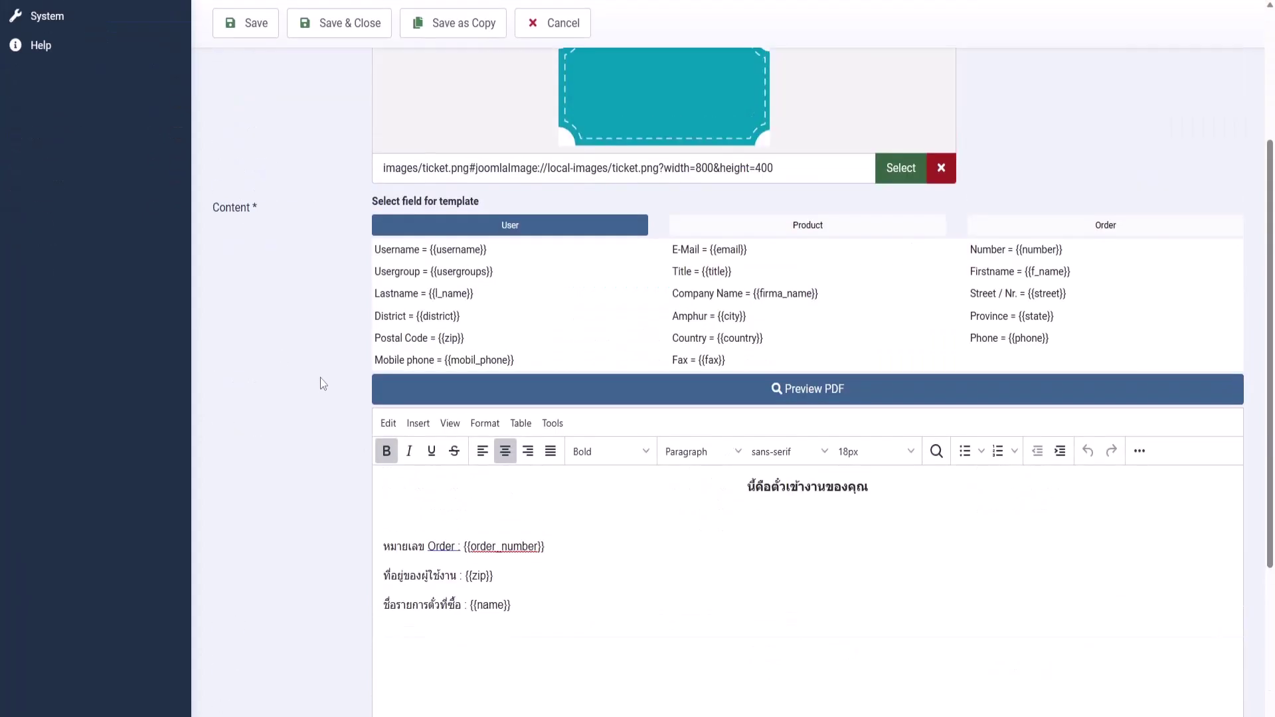
scroll(323, 384, "down", 3)
left_click(551, 389)
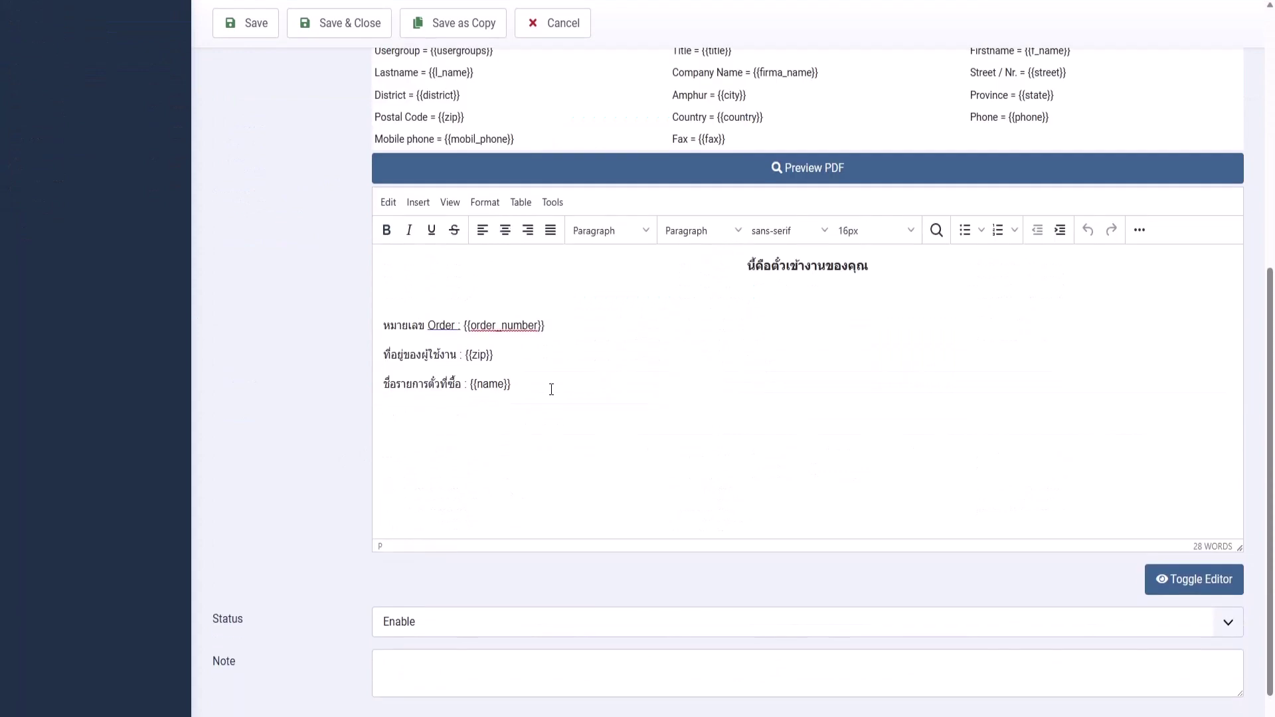
scroll(551, 389, "up", 2)
left_click(246, 23)
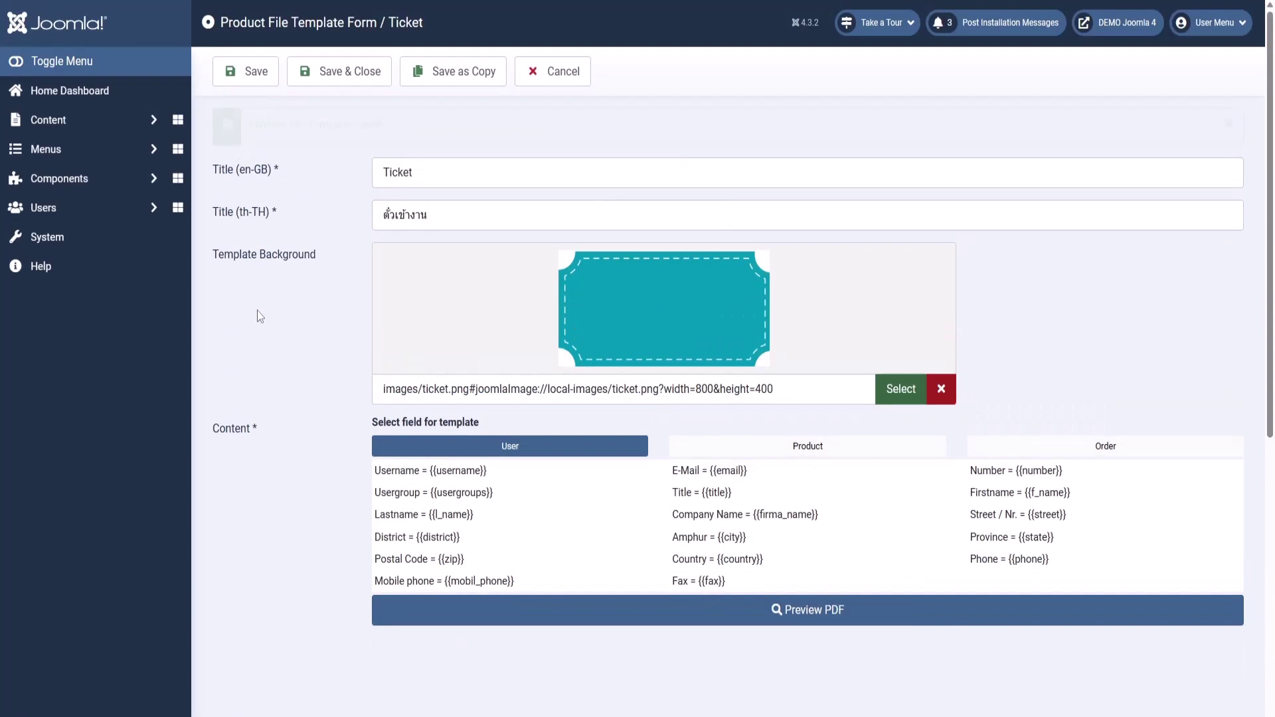
Generate the Ticket template's PDF preview, download it as preview_15.pdf and check the order number placeholder in it
scroll(257, 310, "down", 3)
left_click(817, 388)
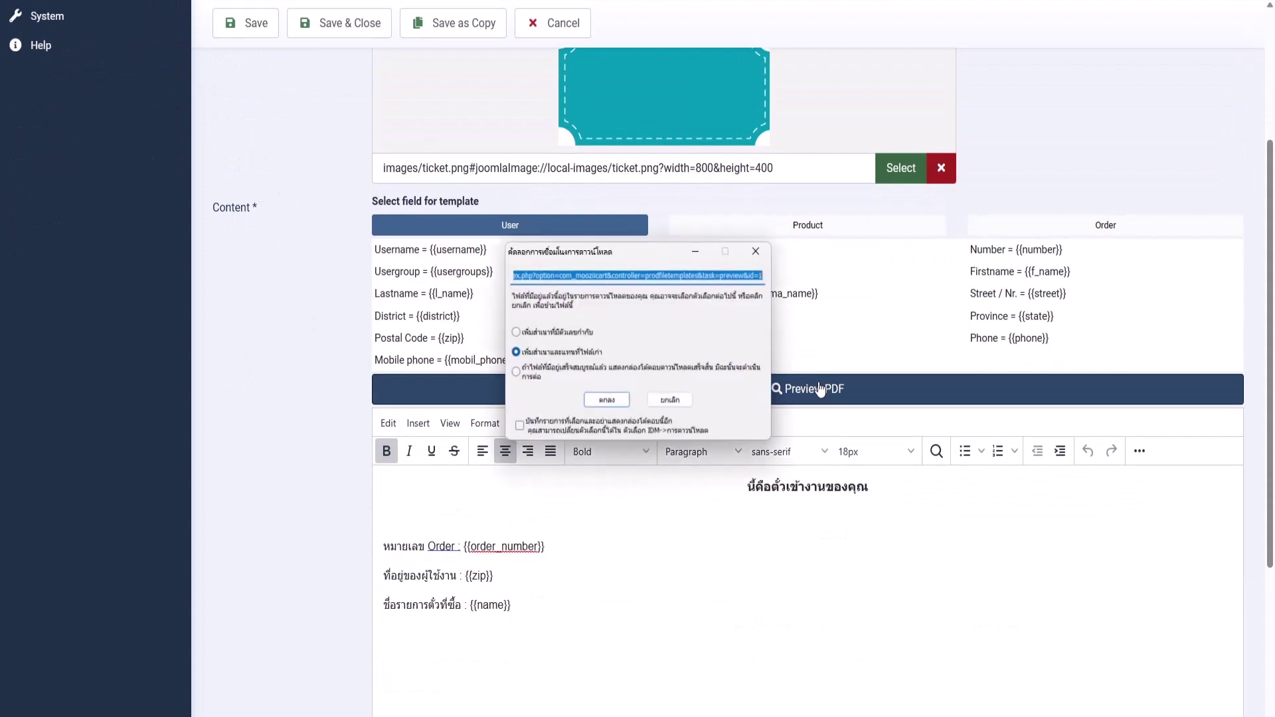
left_click(625, 400)
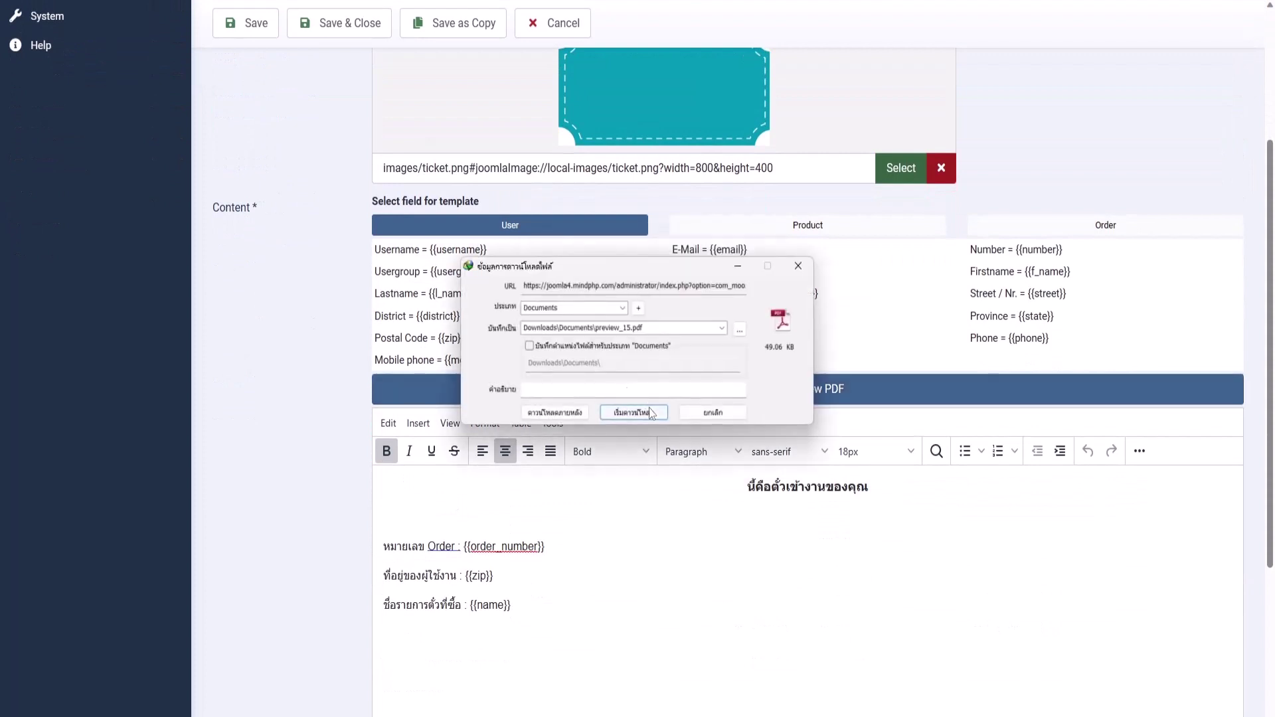
left_click(650, 412)
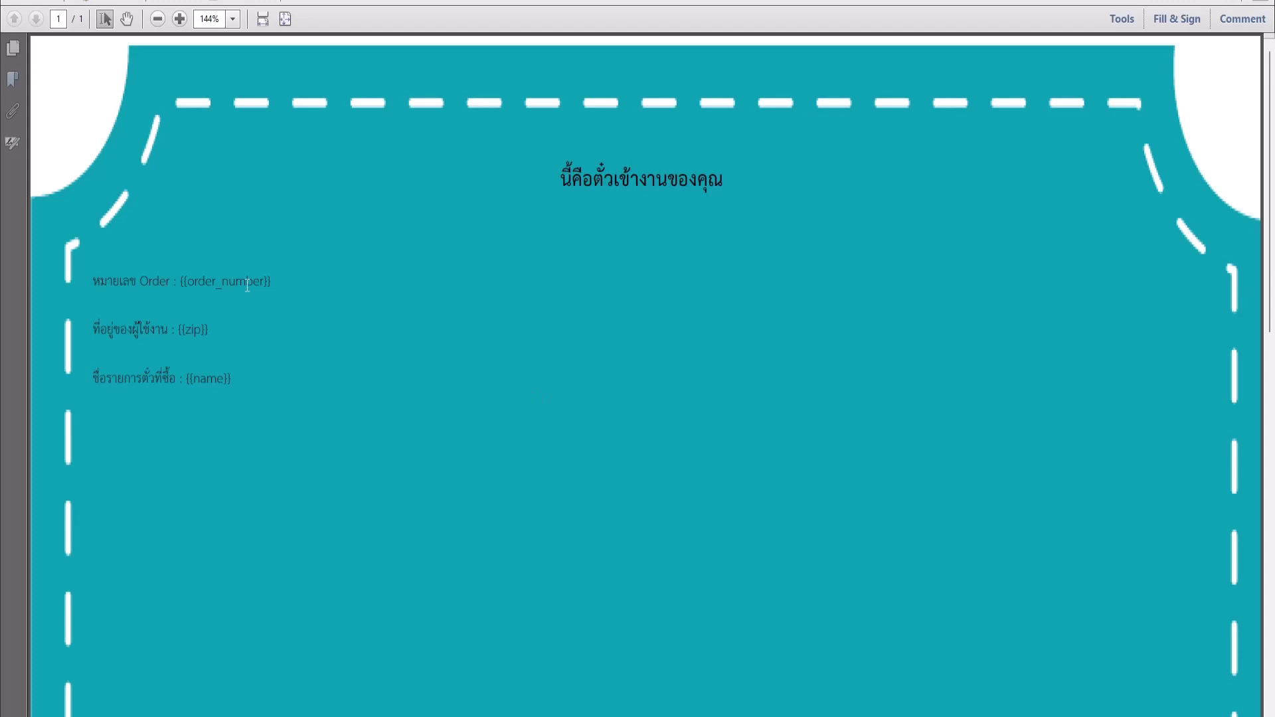
left_click_drag(272, 281, 186, 280)
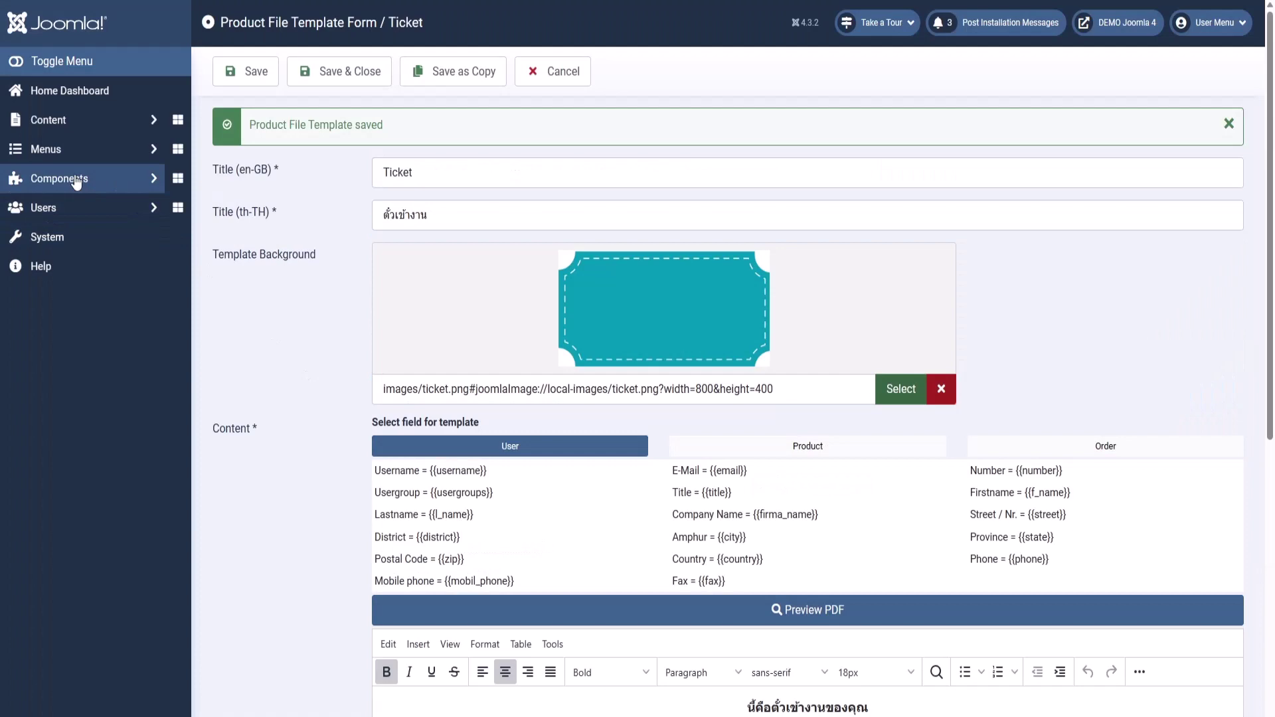
Open the Mohawk digital product for editing from the MooZiiCart product list
left_click(76, 180)
left_click(80, 297)
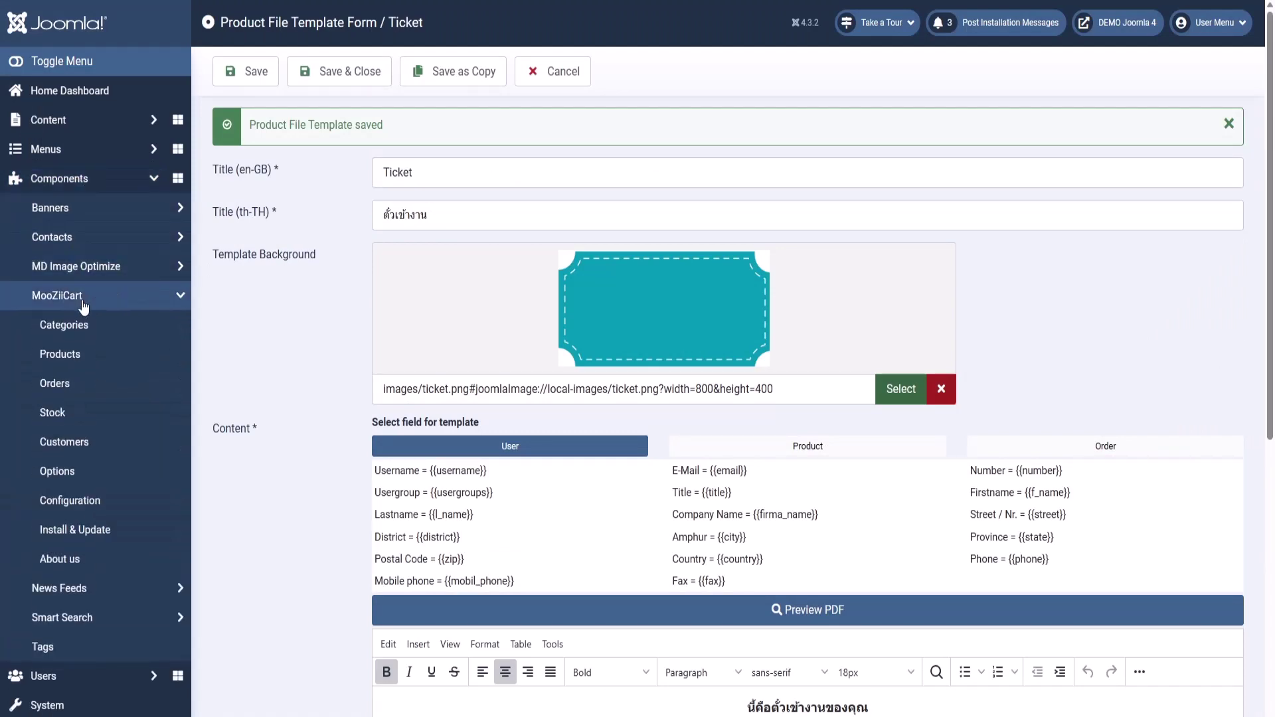
left_click(85, 358)
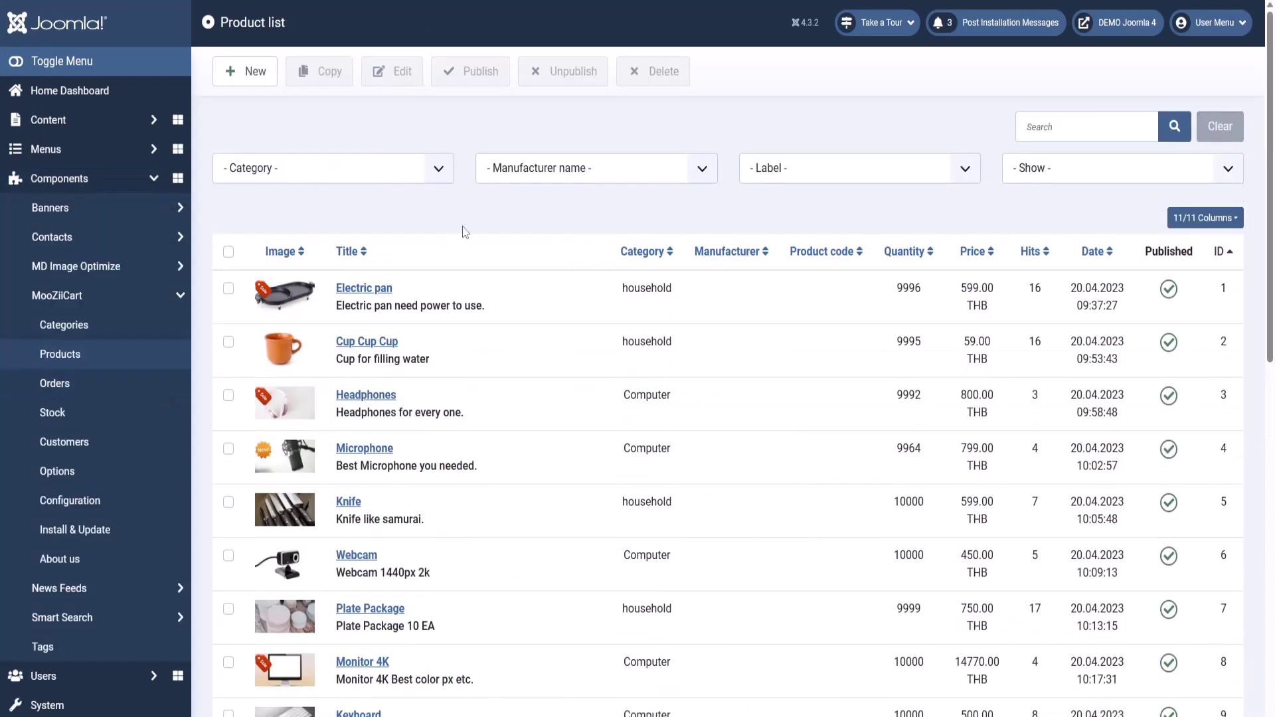
scroll(507, 248, "down", 10)
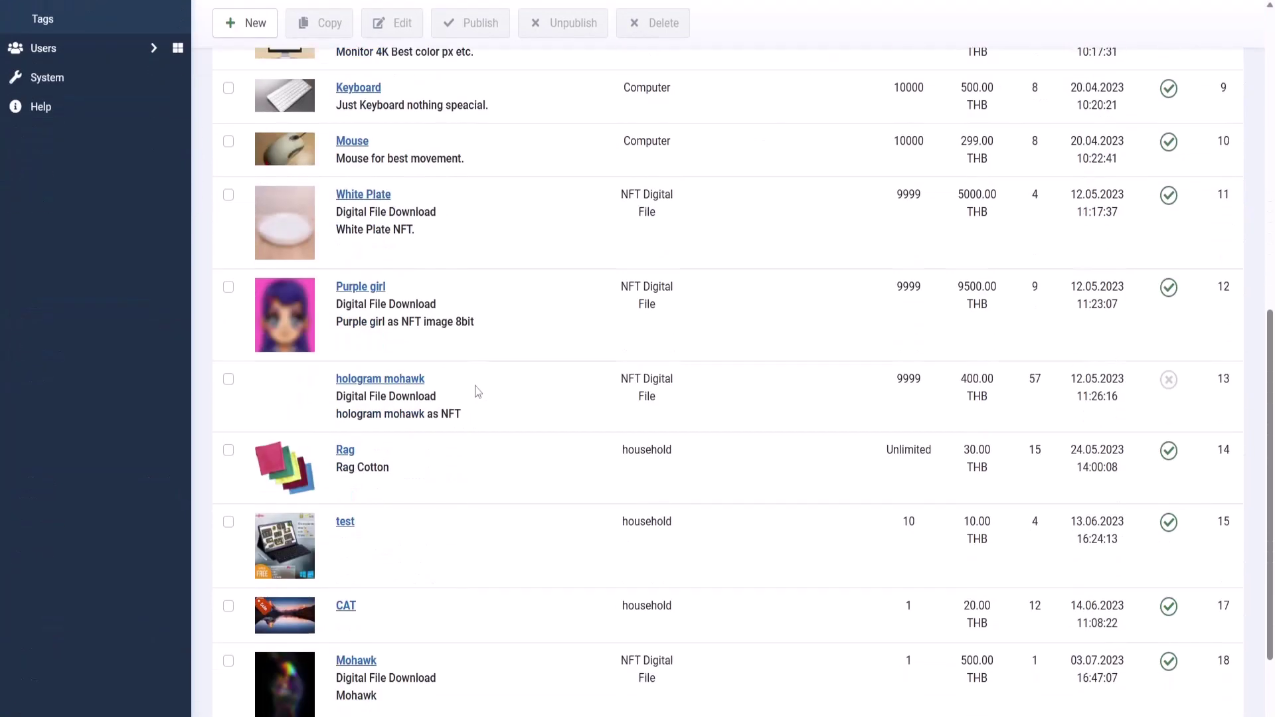
left_click(356, 625)
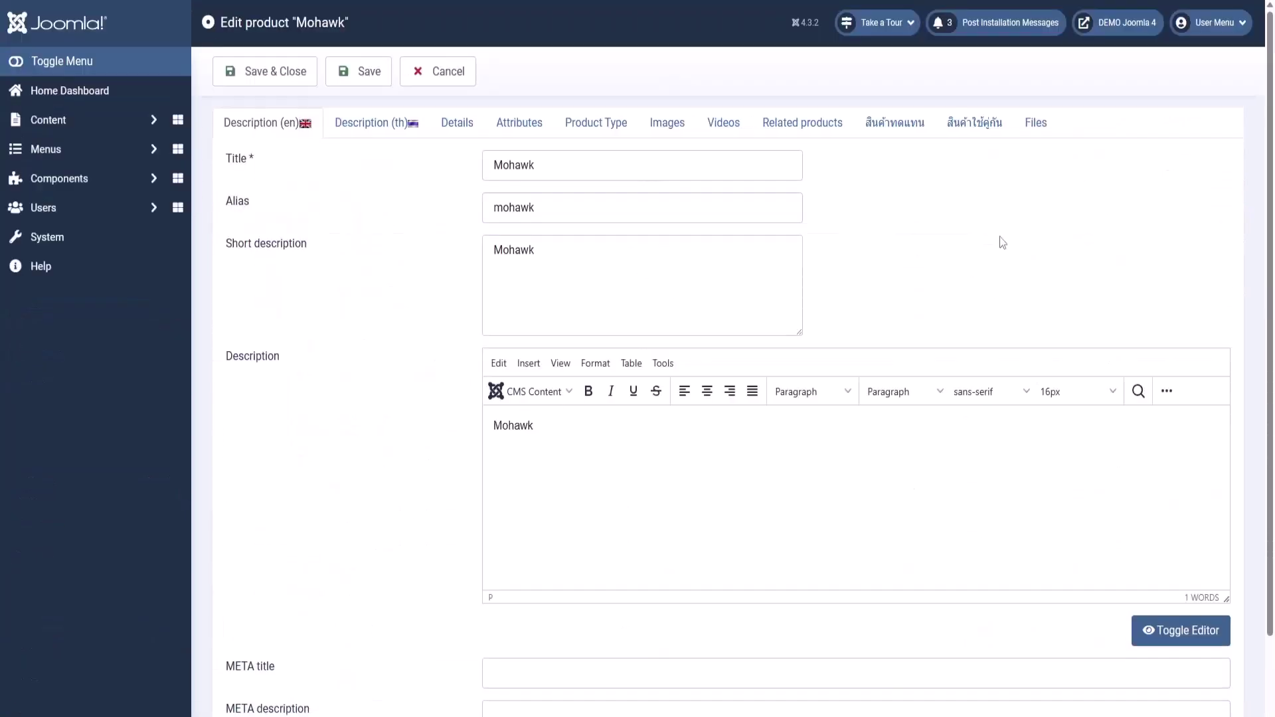
Assign the Ticket product file template as a new file entry of the Mohawk product, then save and close the product
left_click(1038, 126)
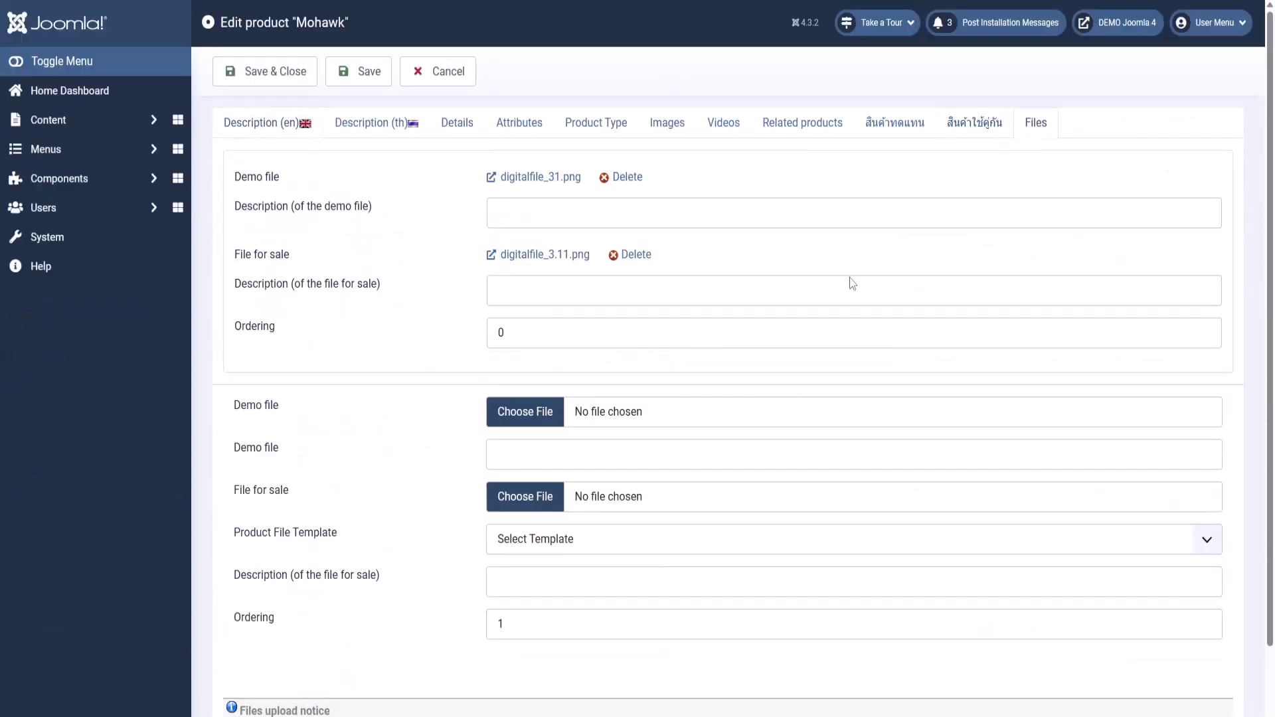
scroll(379, 419, "down", 2)
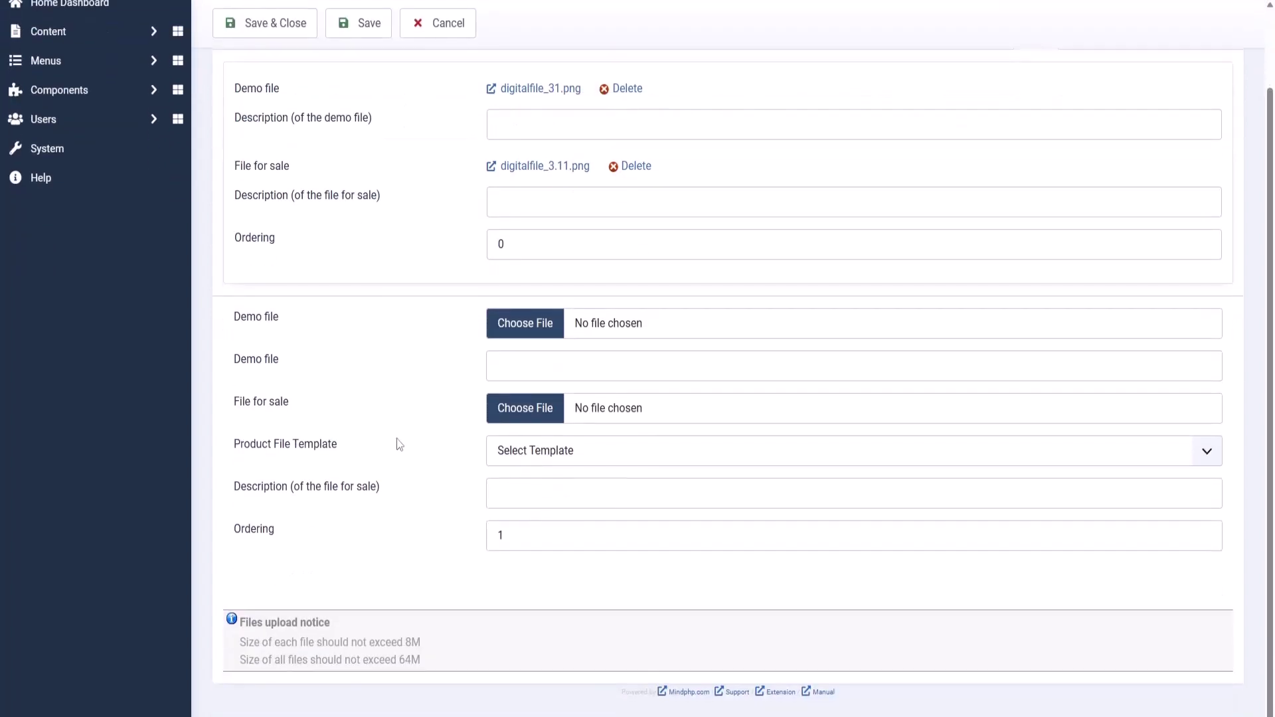
left_click(525, 457)
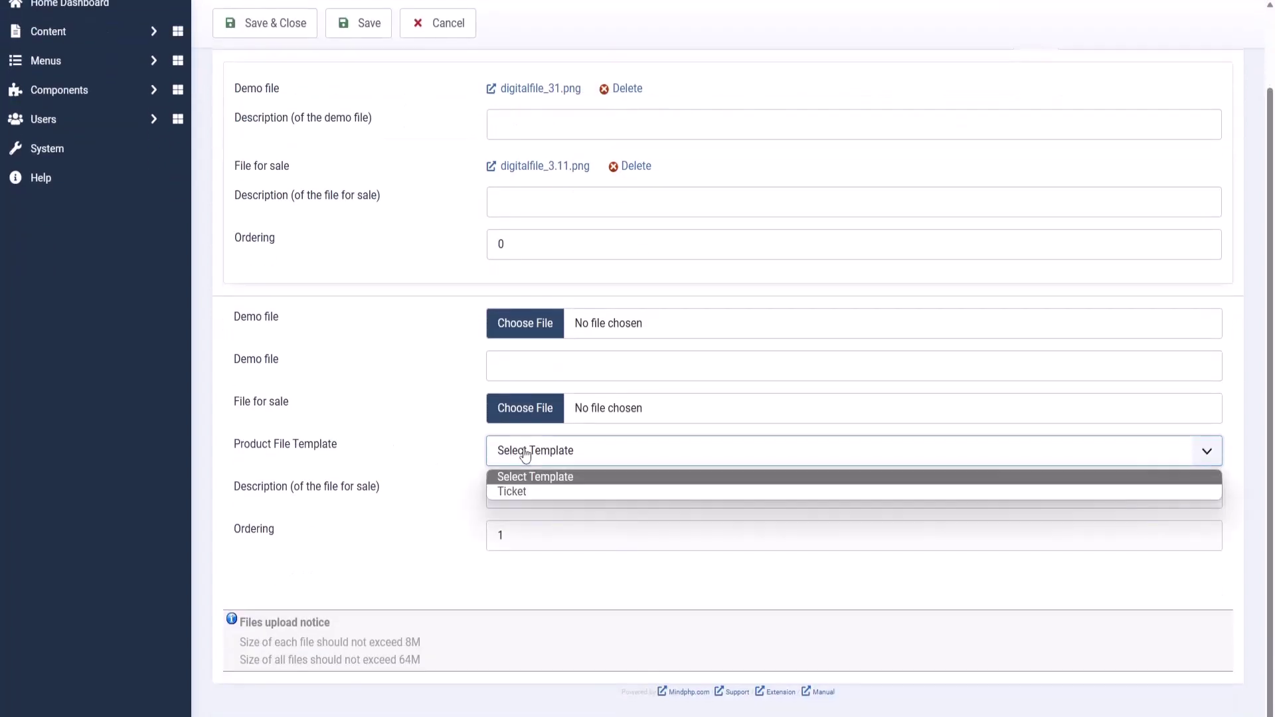
left_click(562, 491)
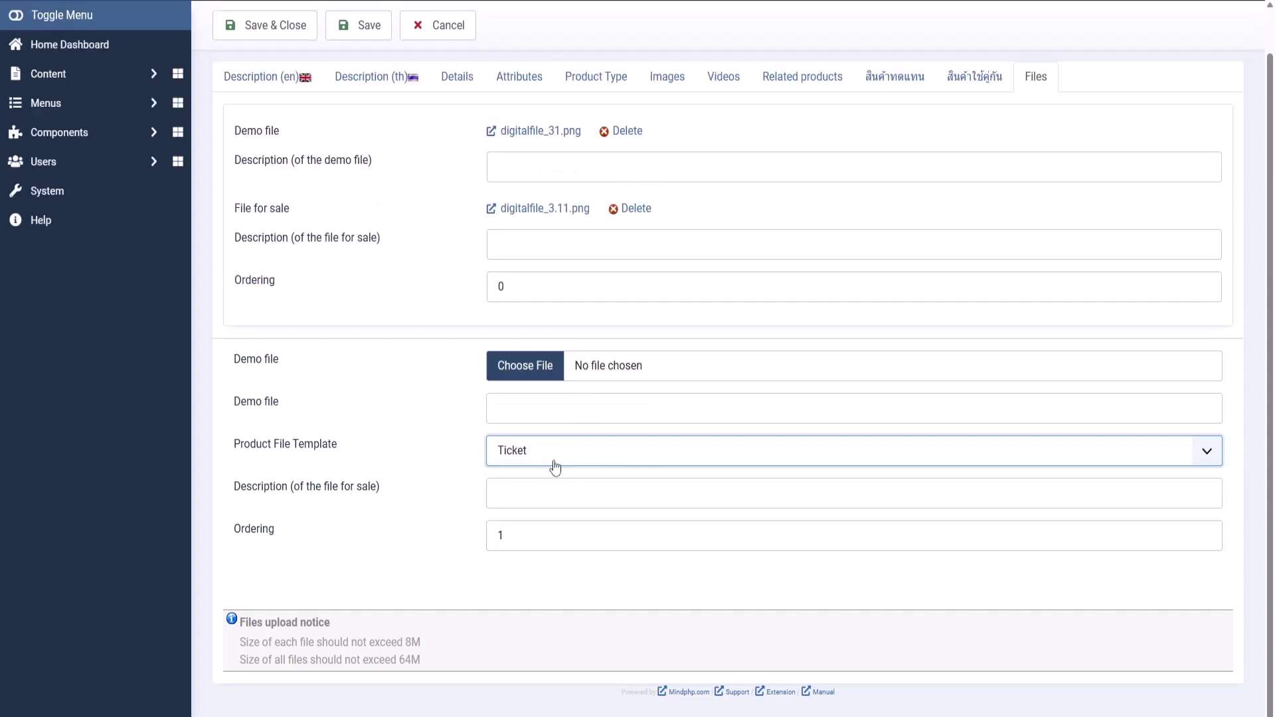
scroll(555, 468, "up", 1)
left_click(294, 67)
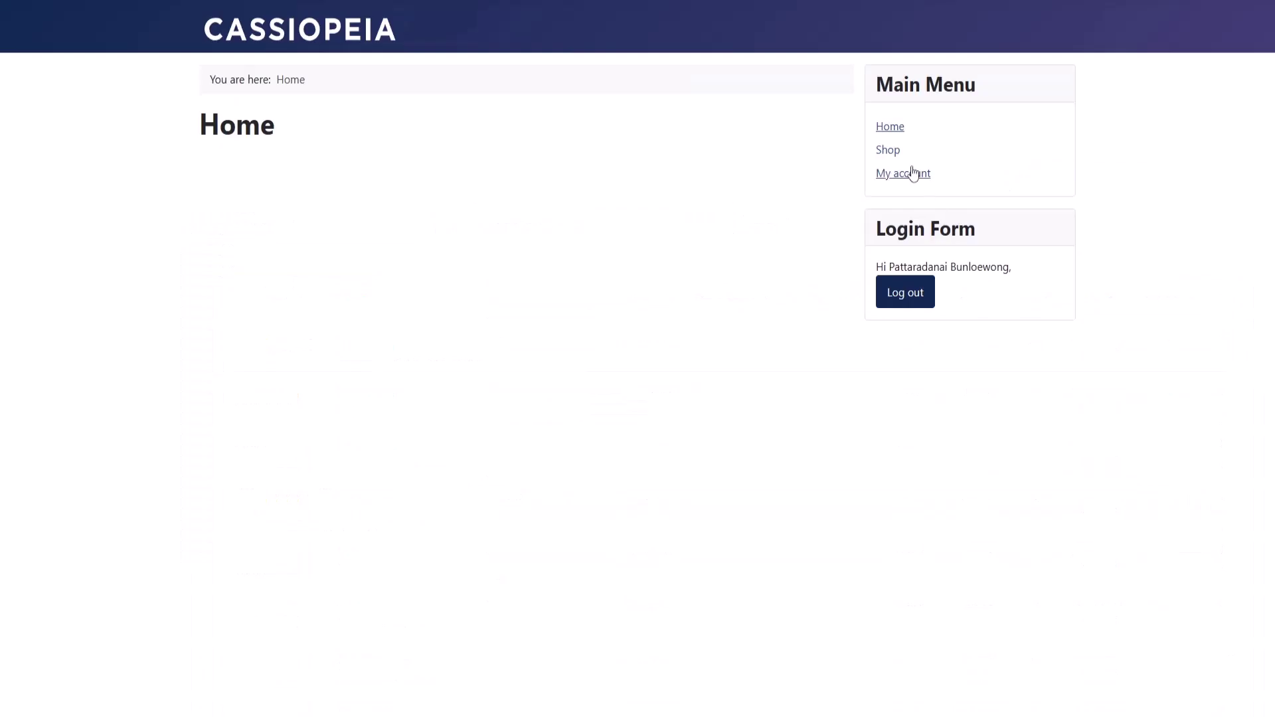
On the shop site, open the details of the newest pending order in the customer's account and try to download its Mohawk file
left_click(914, 173)
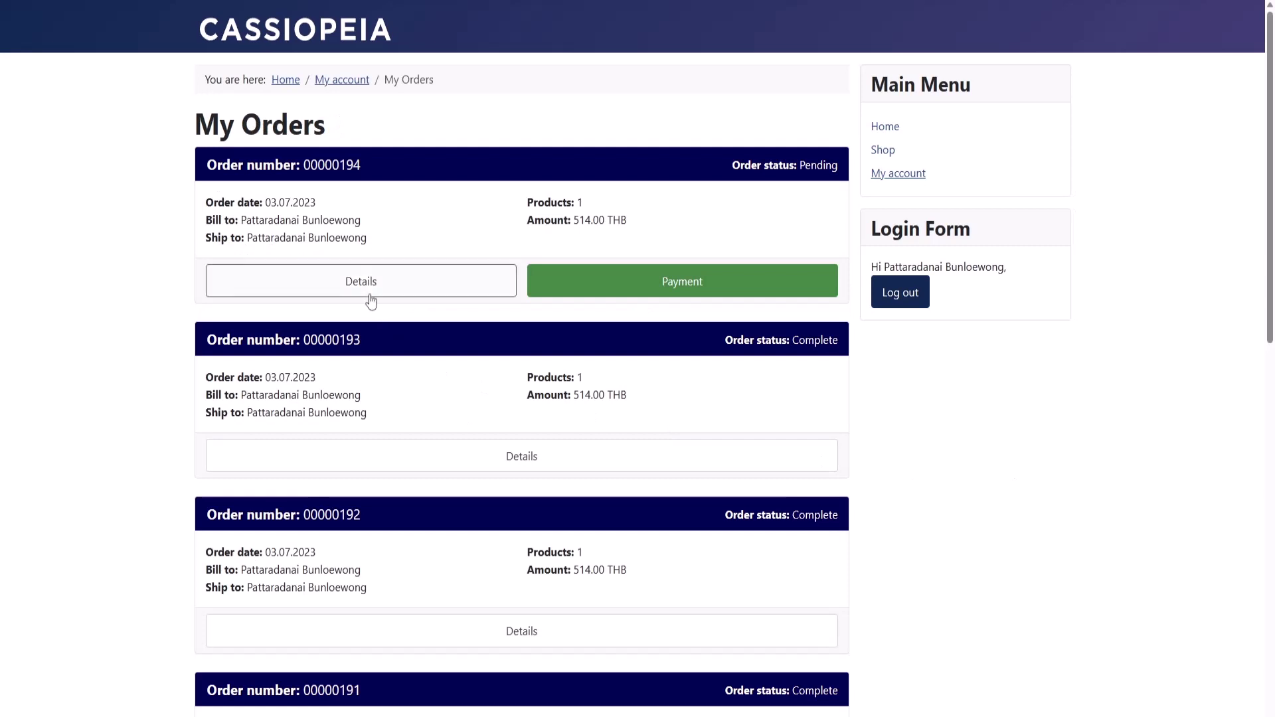
left_click(370, 294)
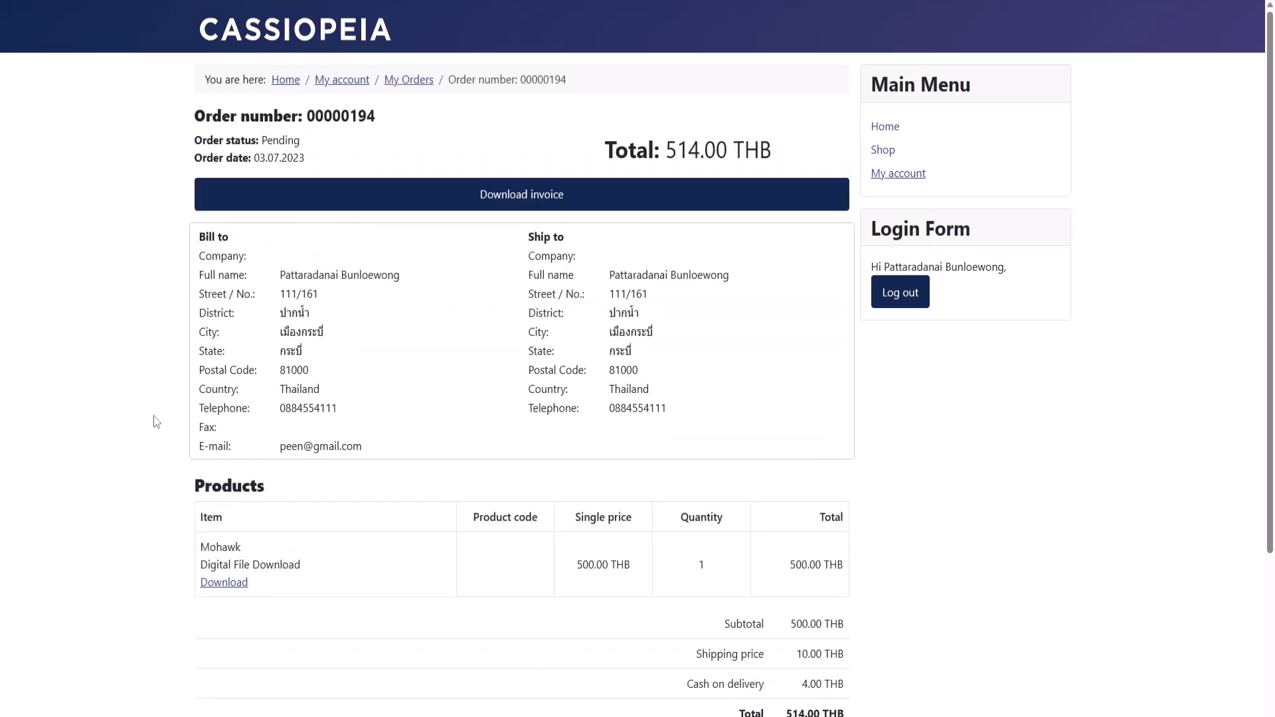
left_click(216, 583)
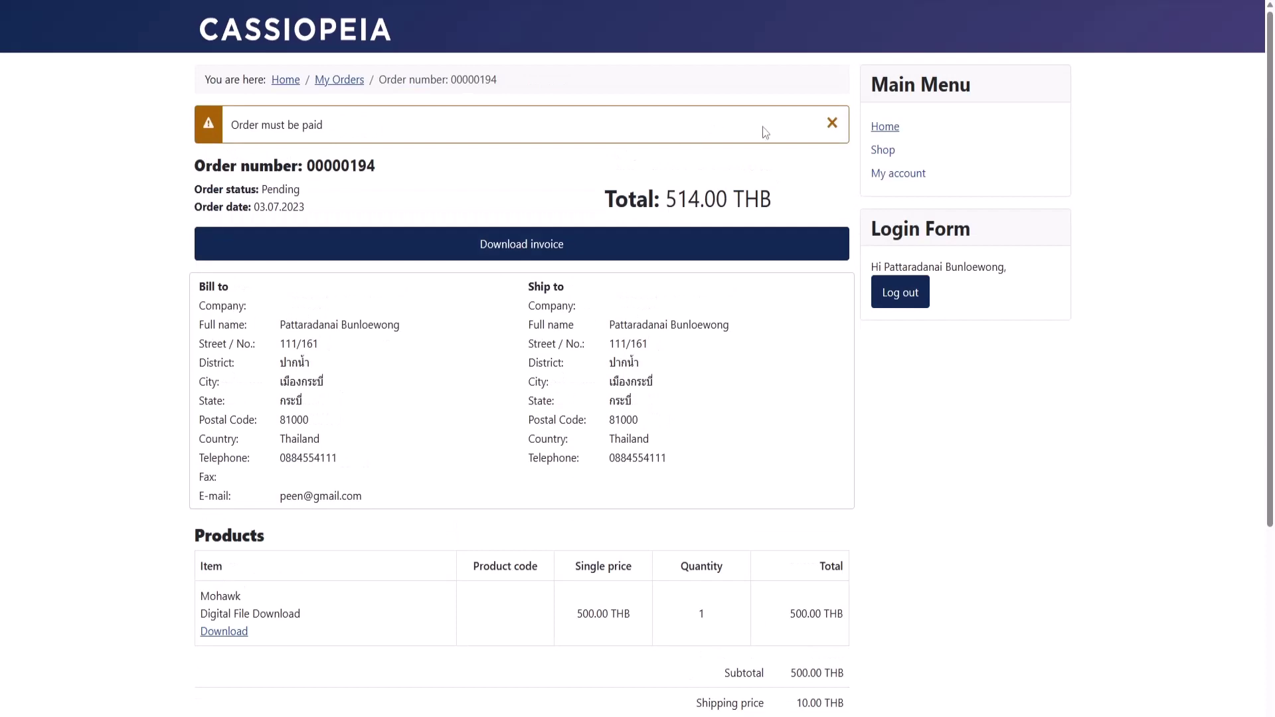
left_click(832, 123)
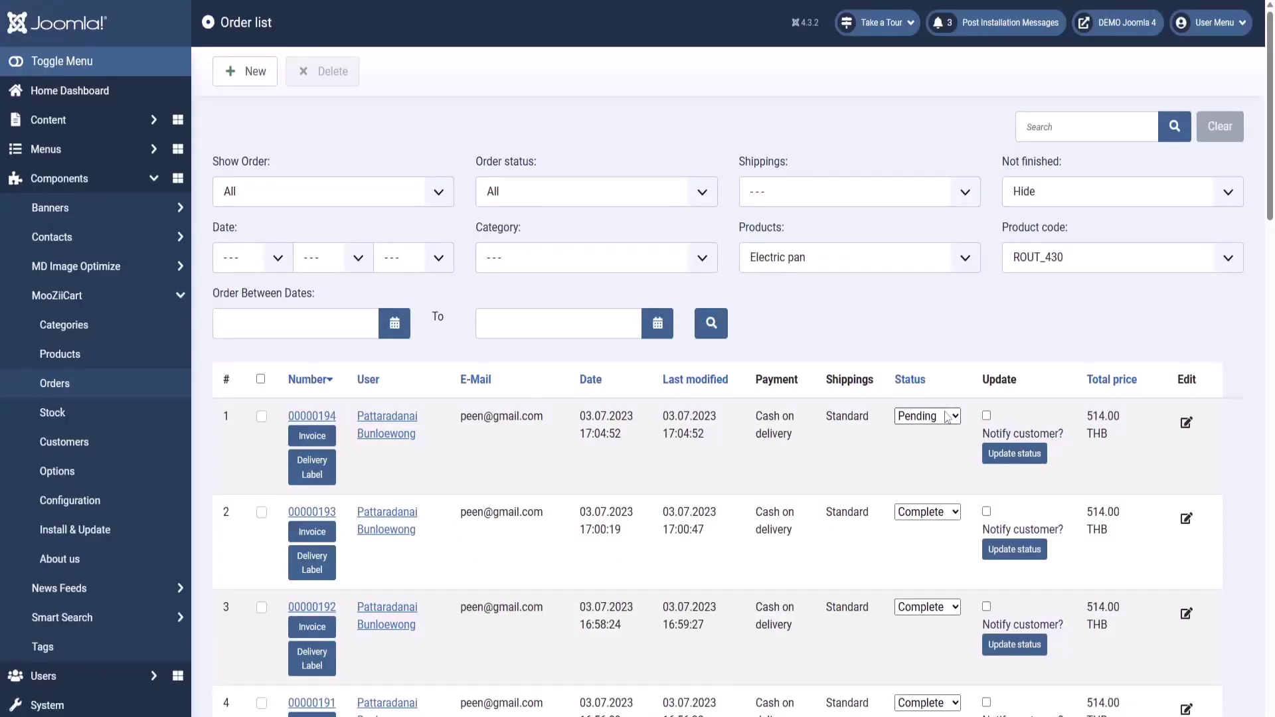
In the administrator's order list, update the newest order's status to Complete without notifying the customer
left_click(927, 416)
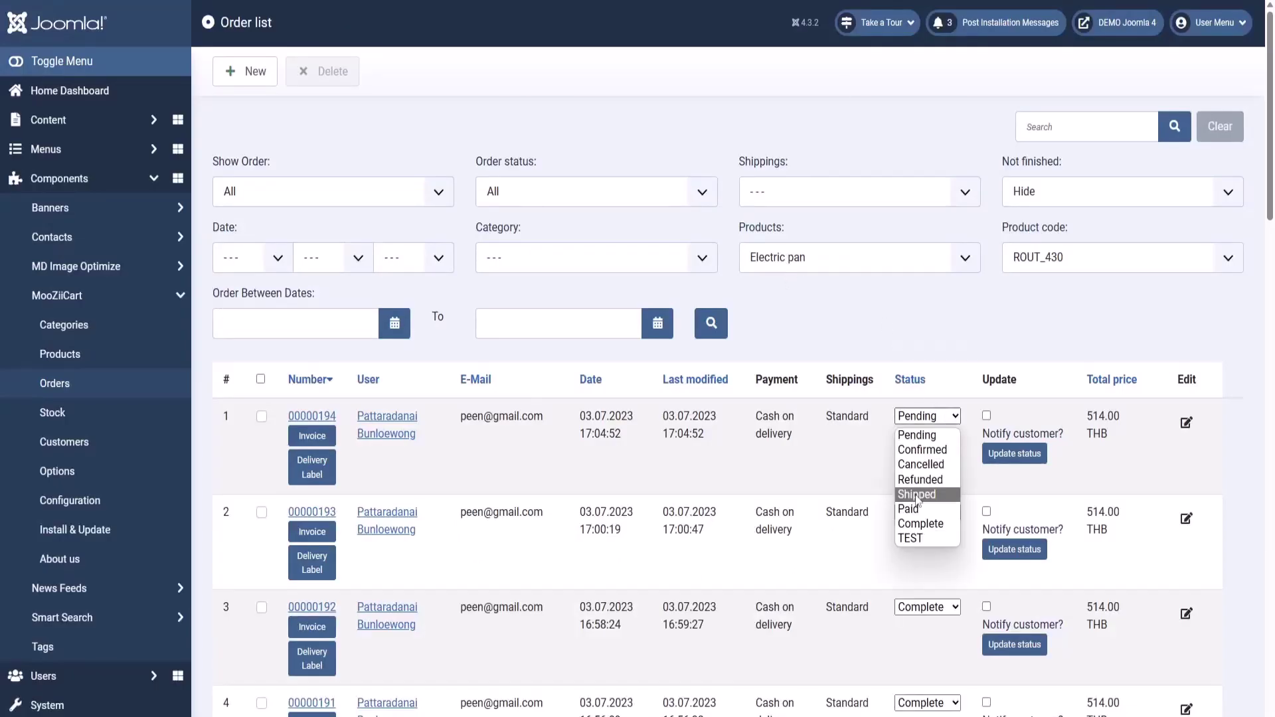
left_click(920, 523)
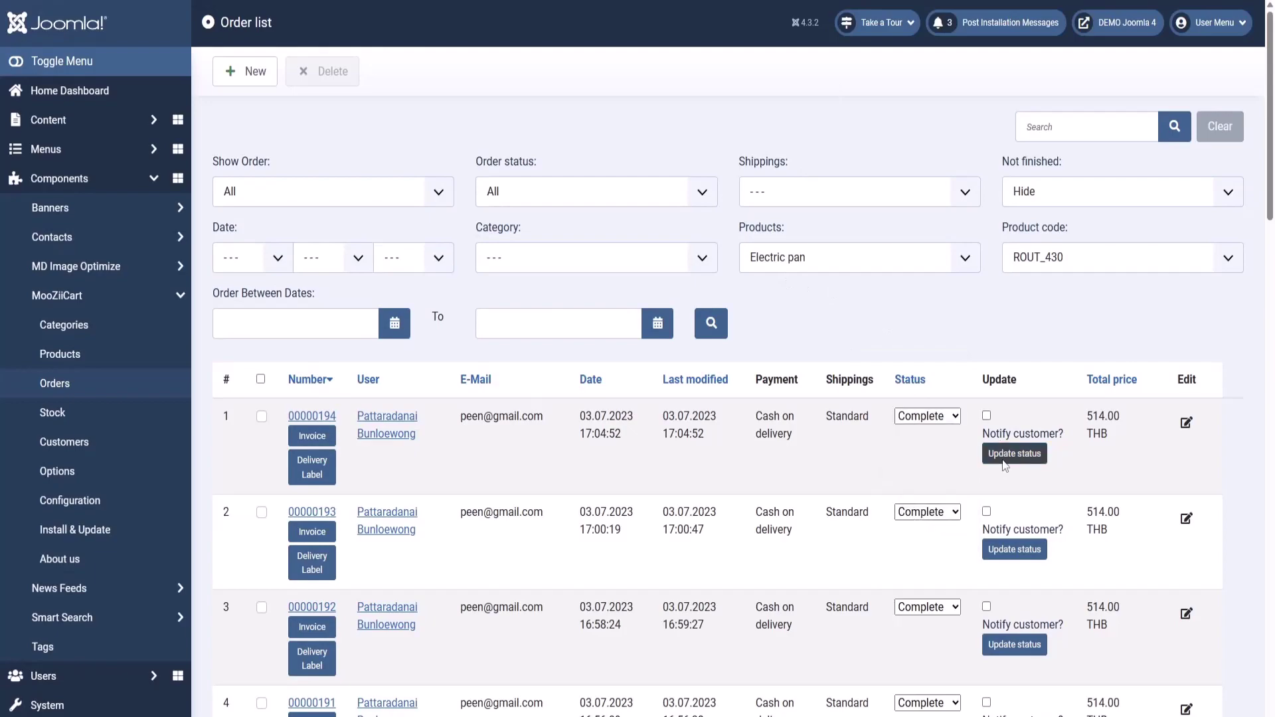
left_click(1005, 465)
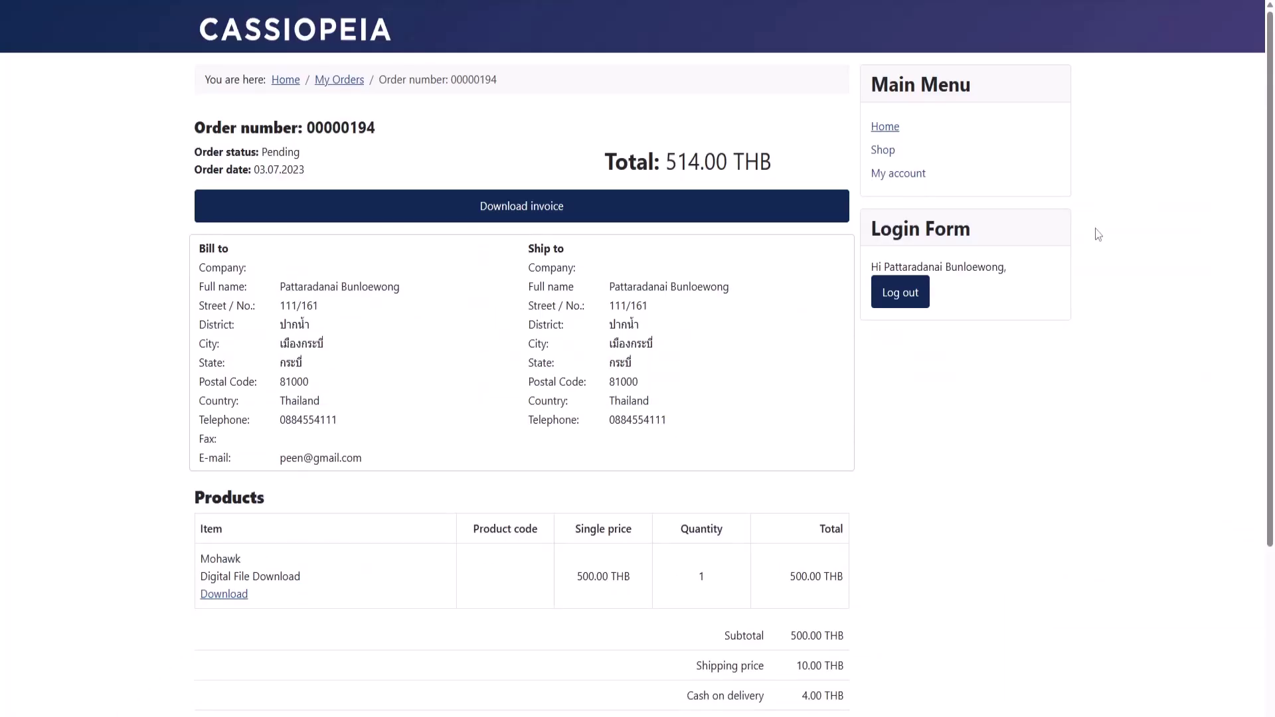
Refresh the customer's order page on the shop site and check the order status
right_click(1096, 234)
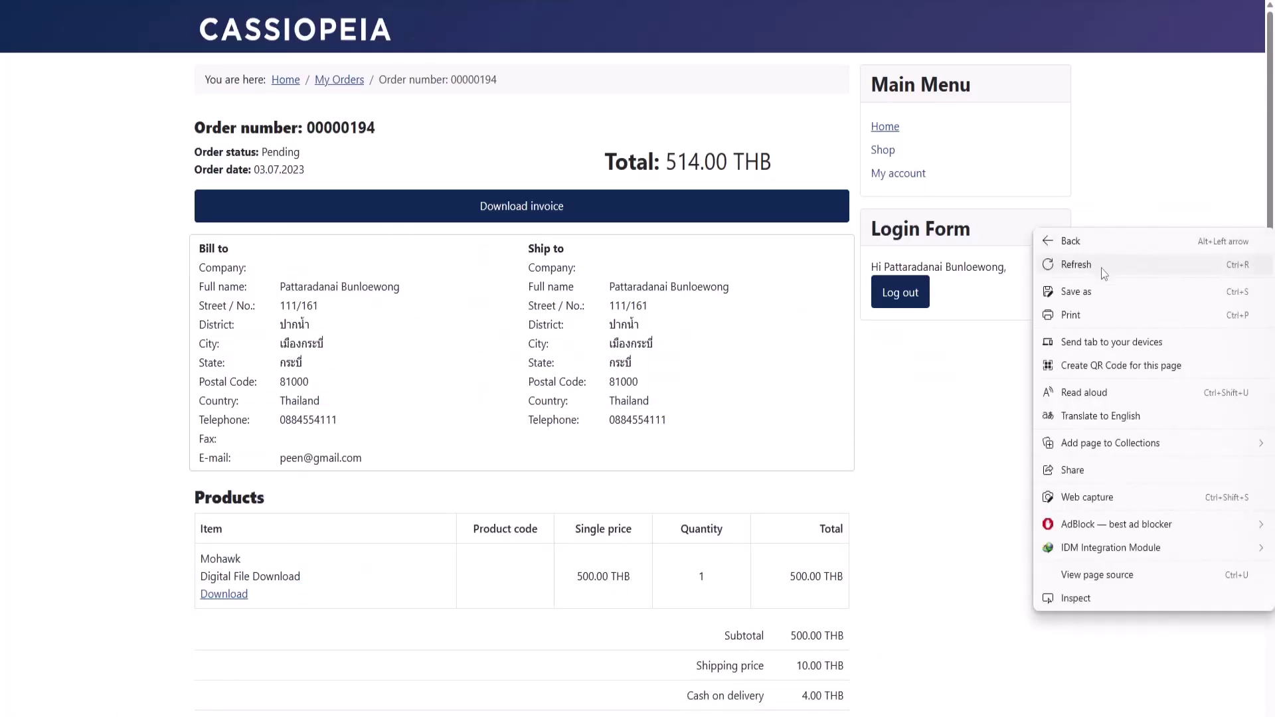
left_click(1076, 265)
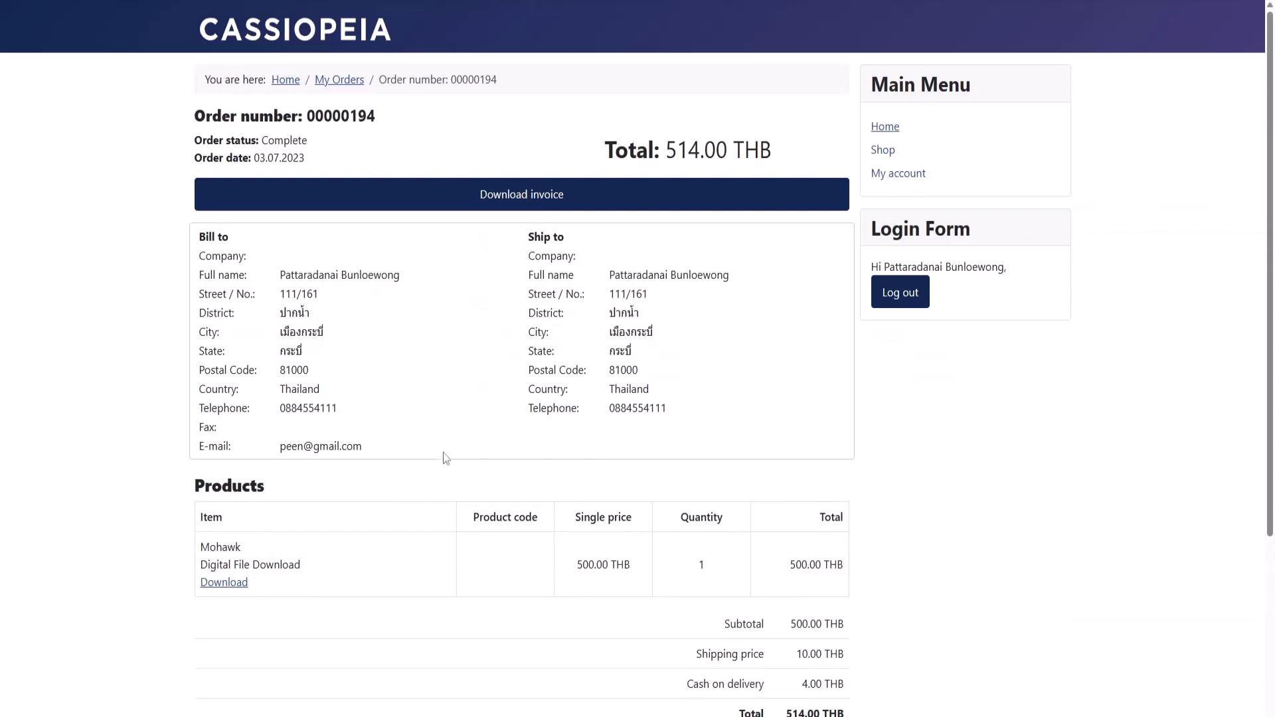
left_click_drag(311, 151, 231, 143)
left_click(231, 143)
Download the order's Mohawk file as 167_ticket.pdf and open it to check the order number on the ticket
left_click(229, 587)
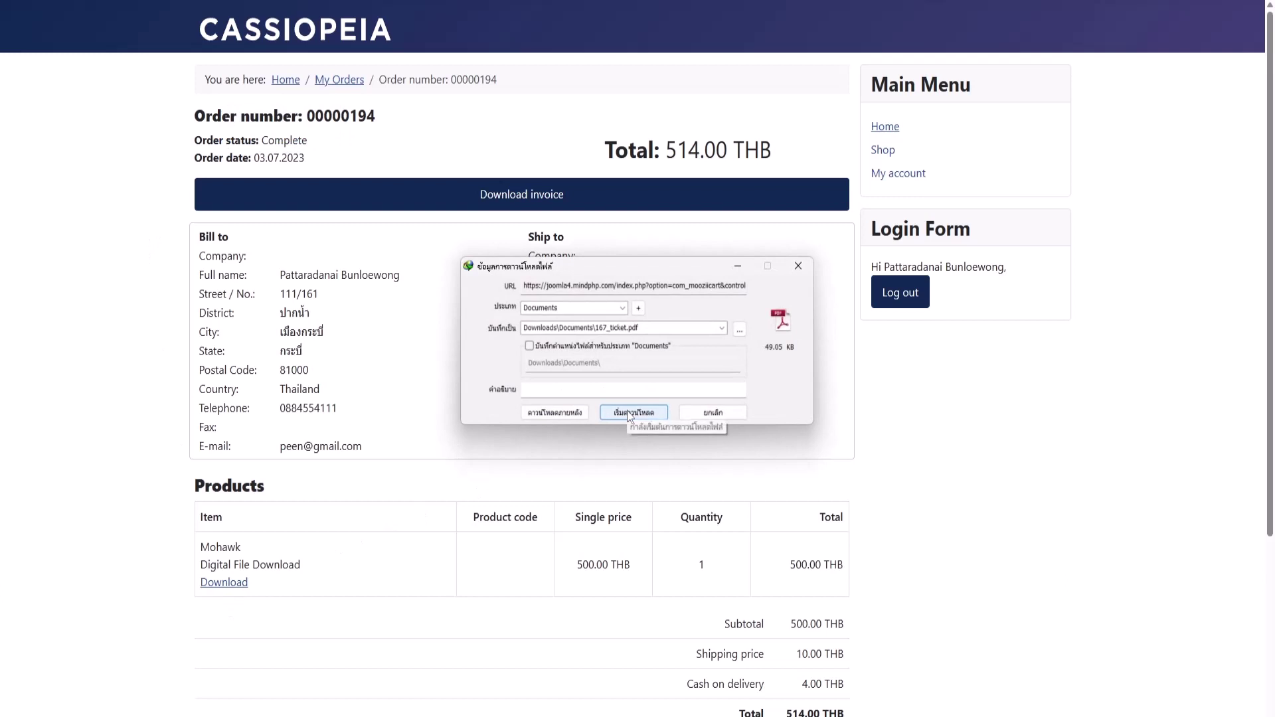
left_click(627, 410)
left_click(538, 394)
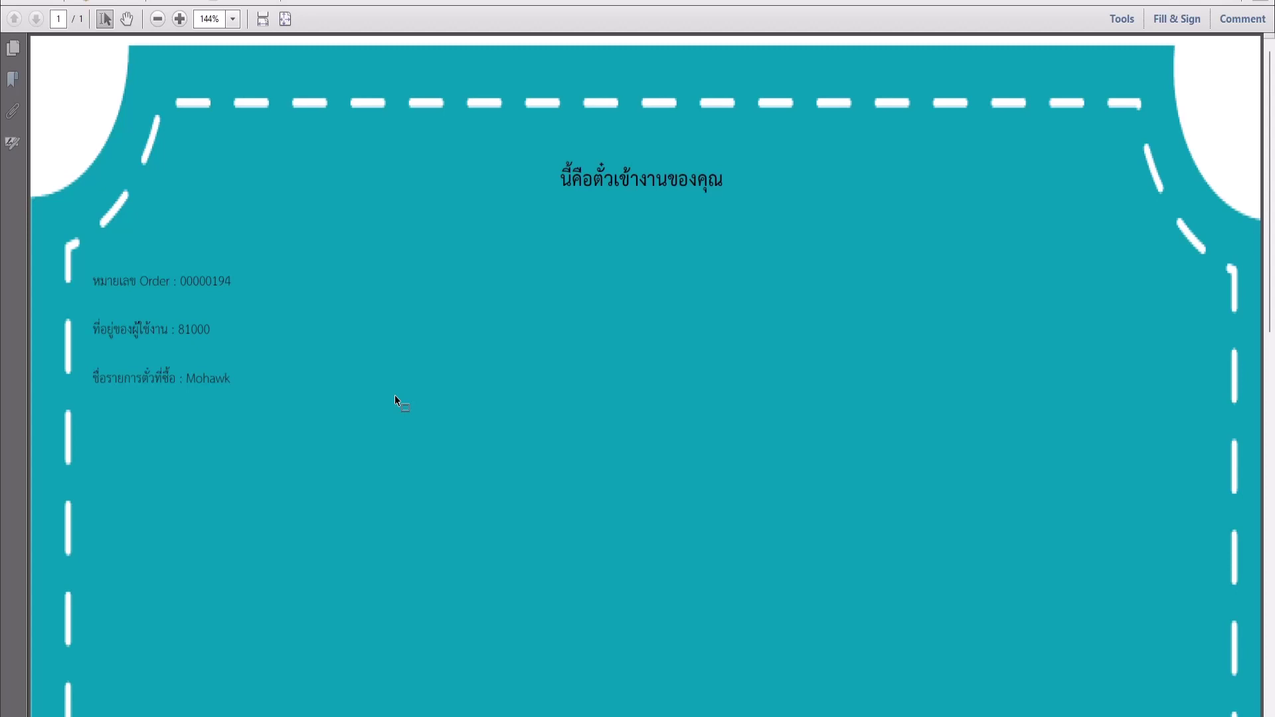
left_click_drag(93, 281, 169, 280)
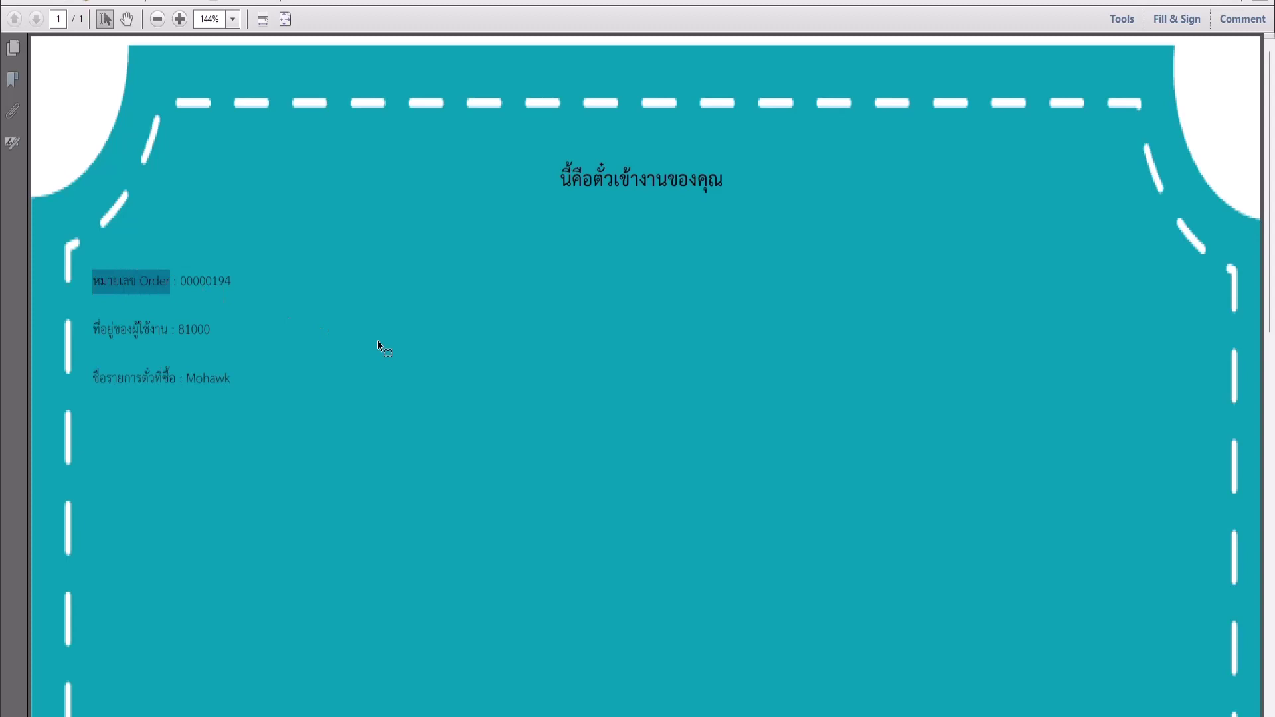
left_click_drag(239, 282, 184, 279)
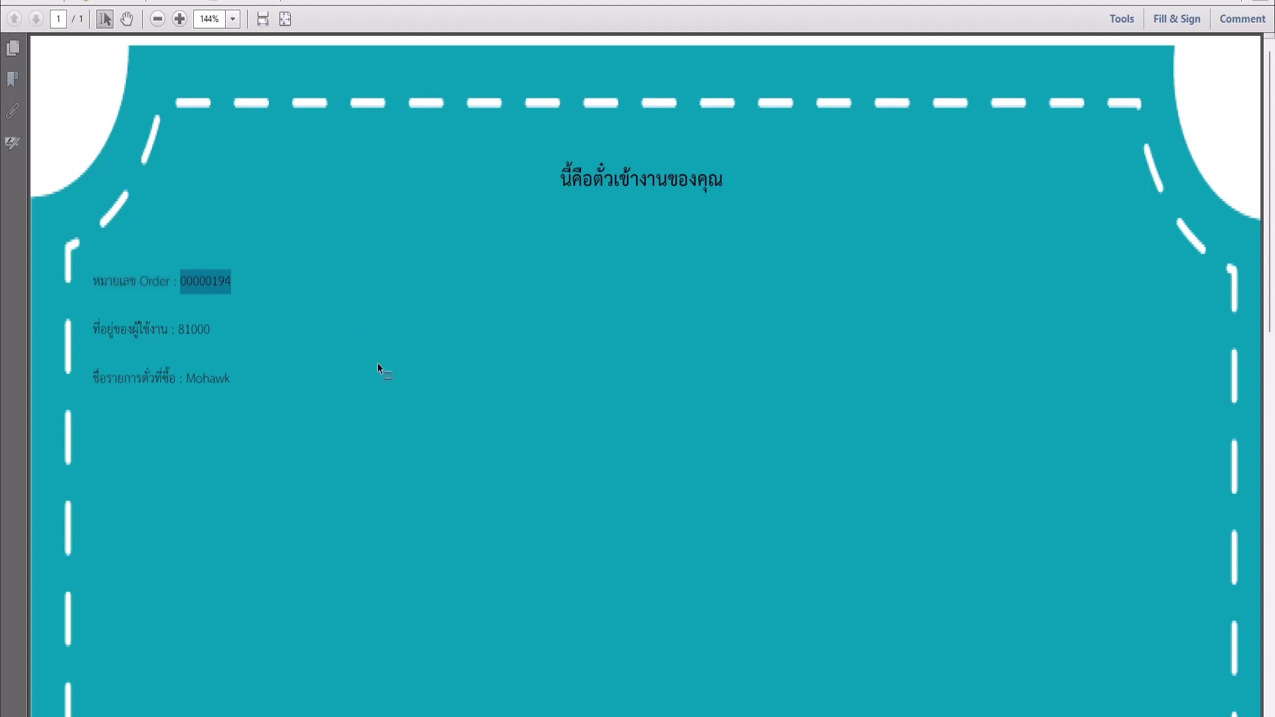